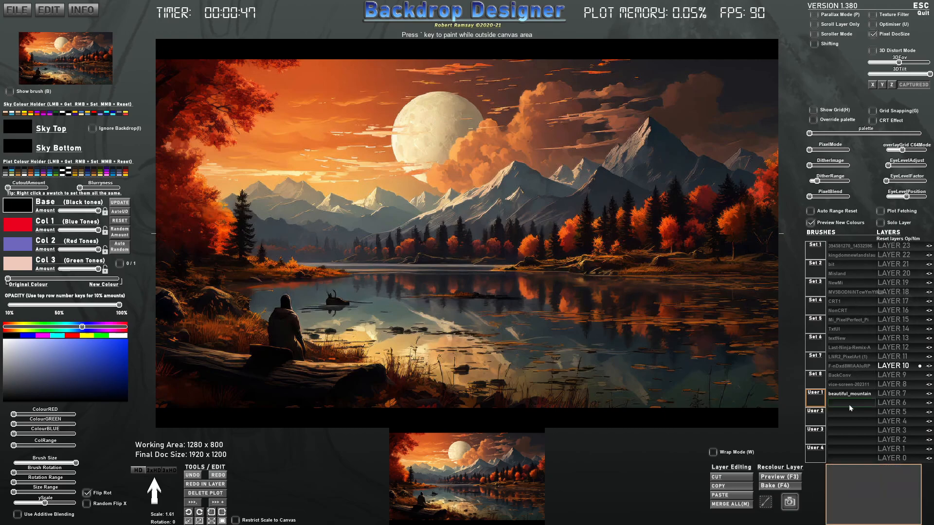
# - Try a muted red for the sky backdrop colour and set the backdrop back to black
pyautogui.moveTo(841, 396)
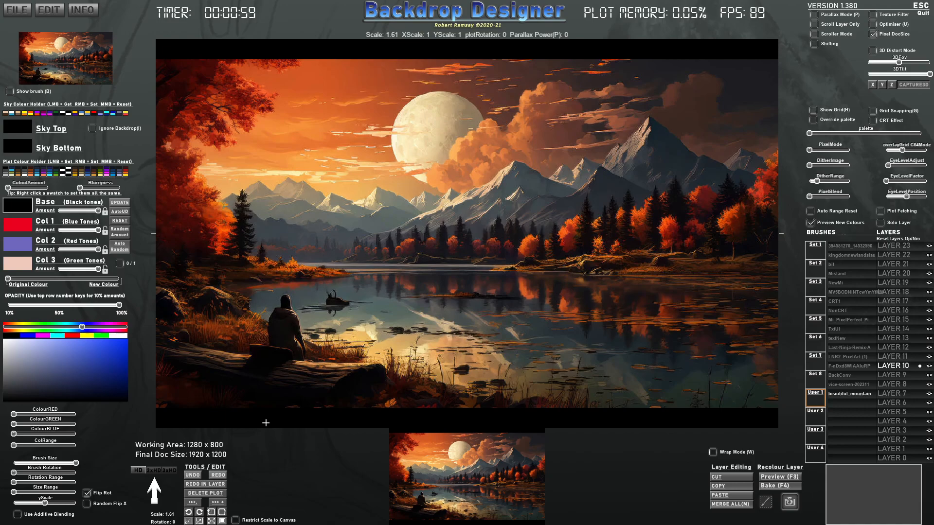
pyautogui.click(21, 131)
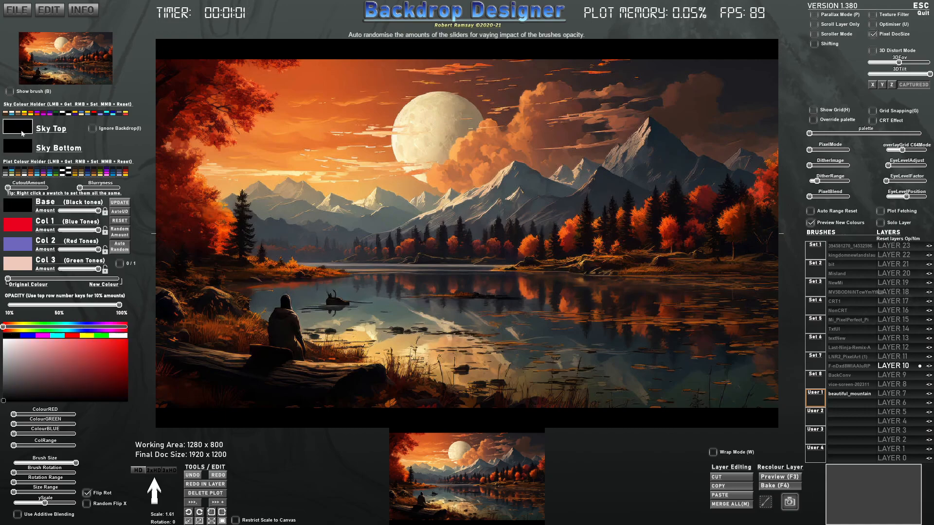
pyautogui.click(57, 364)
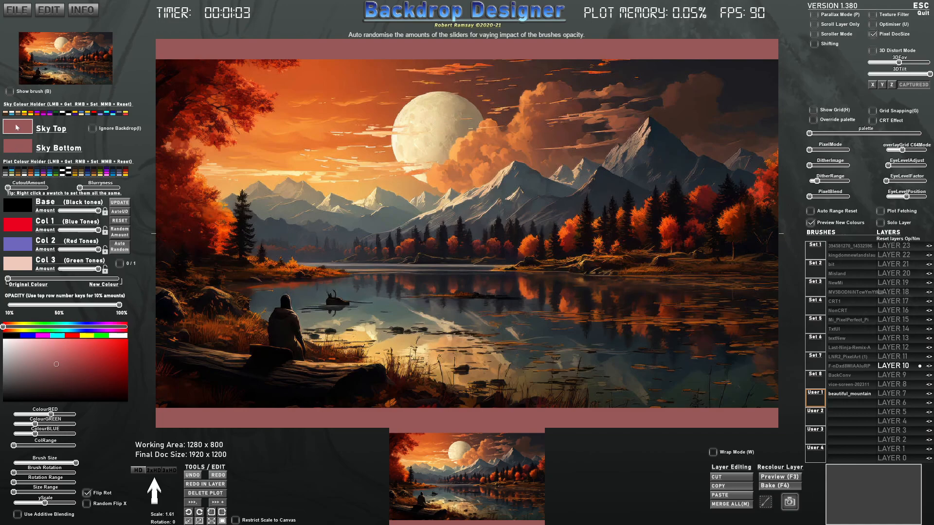
pyautogui.moveTo(73, 366)
pyautogui.mouseDown()
pyautogui.moveTo(103, 378)
pyautogui.moveTo(79, 370)
pyautogui.moveTo(76, 392)
pyautogui.moveTo(95, 387)
pyautogui.moveTo(1, 388)
pyautogui.mouseUp()
pyautogui.click(13, 336)
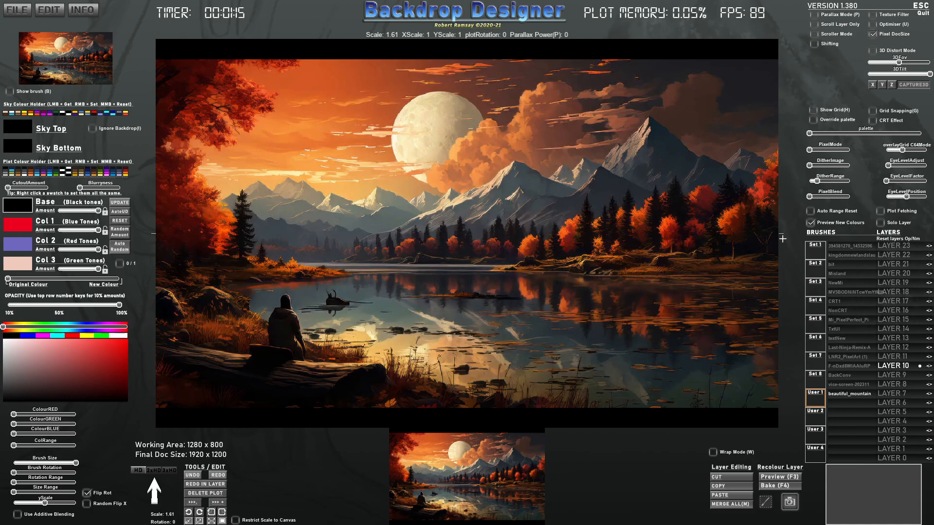
# - Switch to the Set 3 oil brushes, choose s_oil5 and reduce the brush scale to 1.23
pyautogui.click(816, 324)
pyautogui.click(818, 268)
pyautogui.click(813, 291)
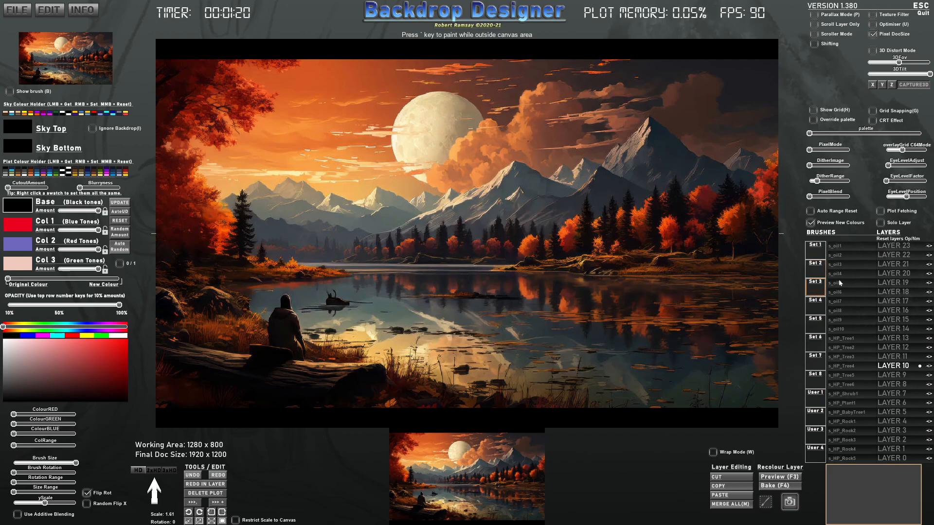
pyautogui.click(840, 284)
pyautogui.scroll(-3, 402, 283)
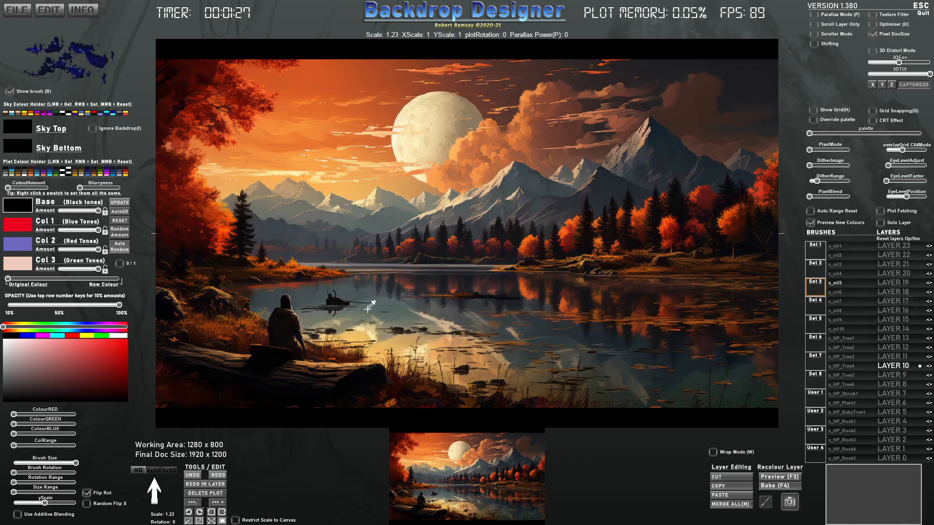
# - Recolour the brush fully with a grey-green sampled from the lake, halve its opacity, flatten its yScale and shrink it to scale 0.61
pyautogui.click(370, 305)
pyautogui.moveTo(48, 279); pyautogui.dragTo(121, 285)
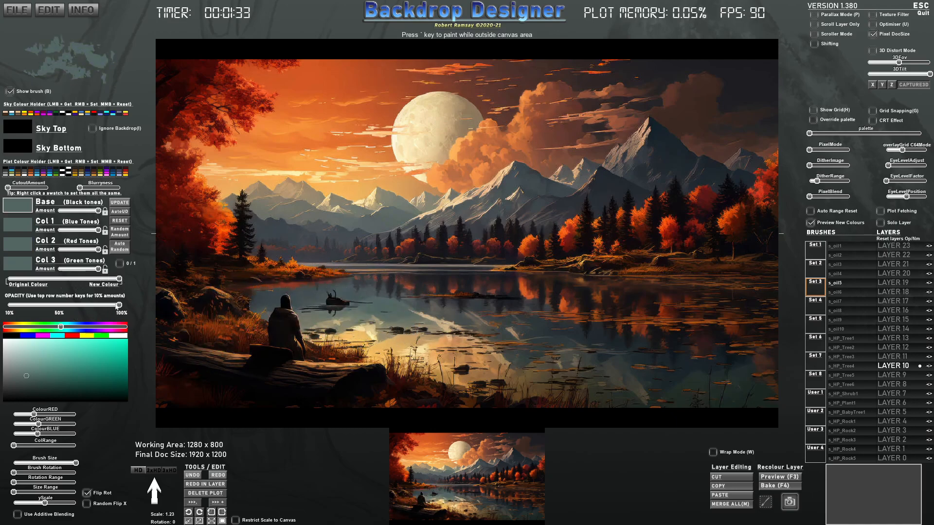
pyautogui.click(62, 306)
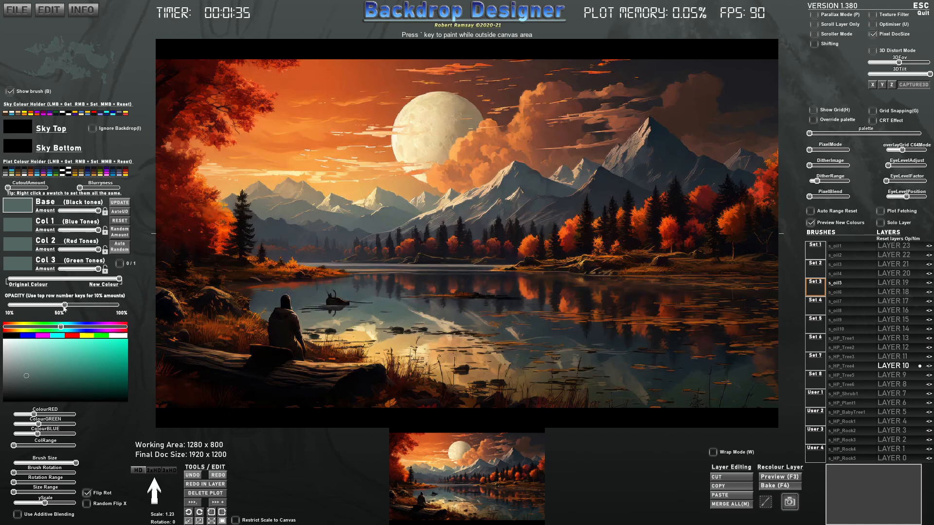
pyautogui.moveTo(44, 504); pyautogui.dragTo(29, 503)
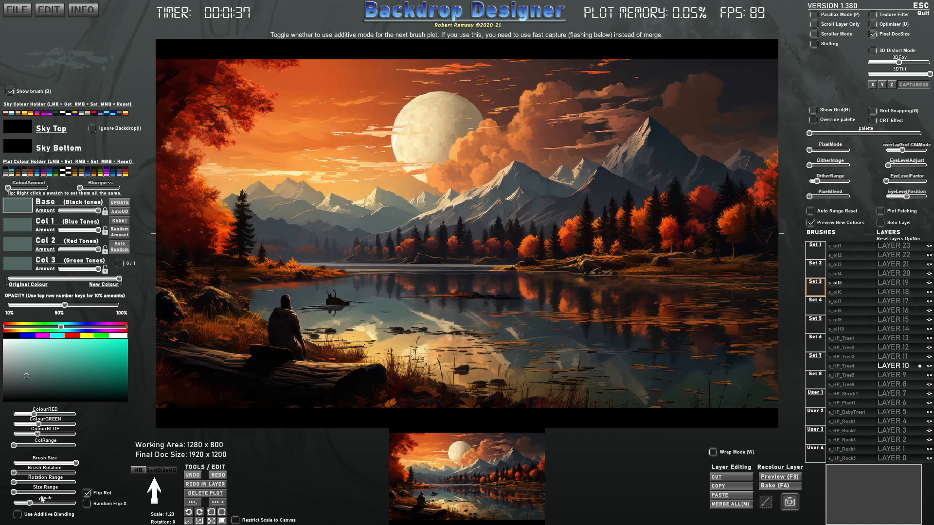
pyautogui.scroll(-14, 353, 305)
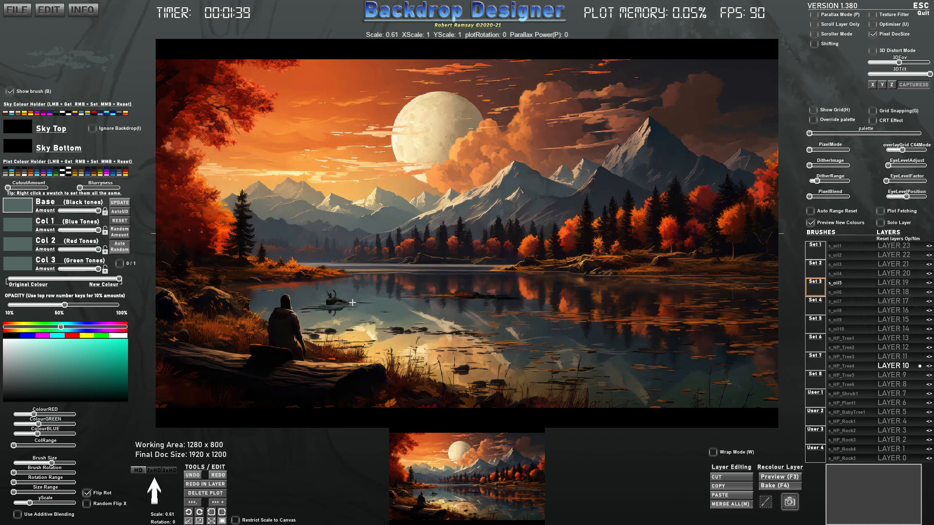
# - Paint out the boat and the seated figure's head and shoulders with sampled water colours, reducing the brush scale to 0.25 and enabling Random Flip X
pyautogui.click(330, 301)
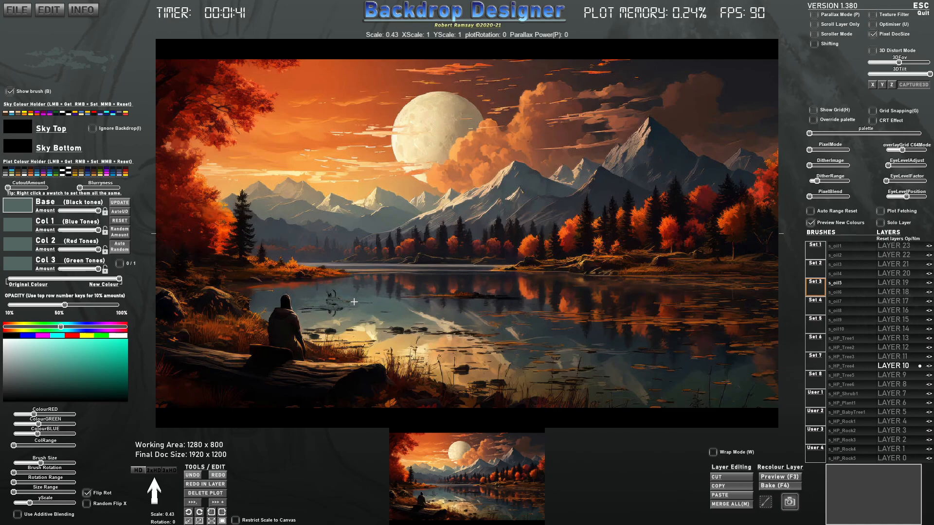
pyautogui.keyDown('alt'); pyautogui.click(345, 291); pyautogui.keyUp('alt')
pyautogui.moveTo(320, 303)
pyautogui.mouseDown()
pyautogui.moveTo(335, 304)
pyautogui.moveTo(284, 300)
pyautogui.moveTo(281, 312)
pyautogui.moveTo(284, 301)
pyautogui.moveTo(301, 315)
pyautogui.moveTo(290, 315)
pyautogui.mouseUp()
pyautogui.keyDown('alt'); pyautogui.click(300, 290); pyautogui.keyUp('alt')
pyautogui.keyDown('alt'); pyautogui.click(307, 322); pyautogui.keyUp('alt')
pyautogui.scroll(-6, 288, 319)
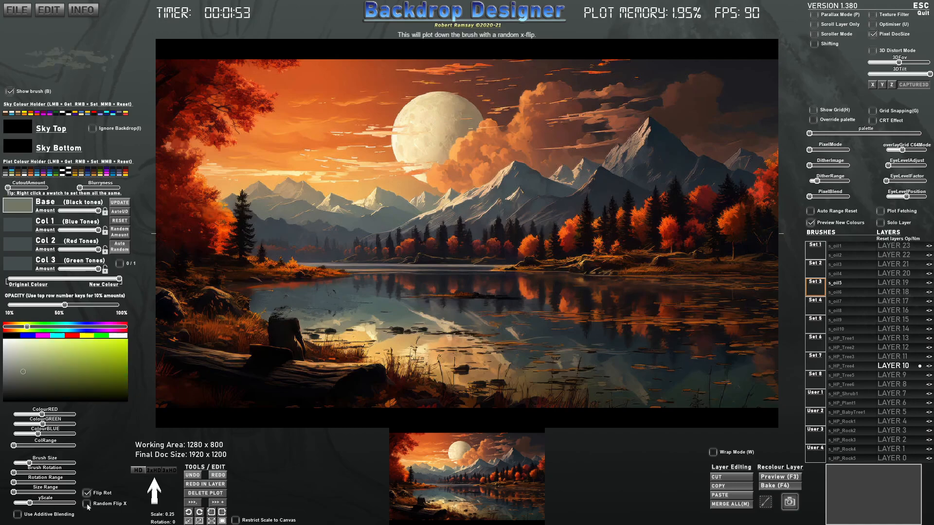
pyautogui.moveTo(292, 318); pyautogui.dragTo(288, 317)
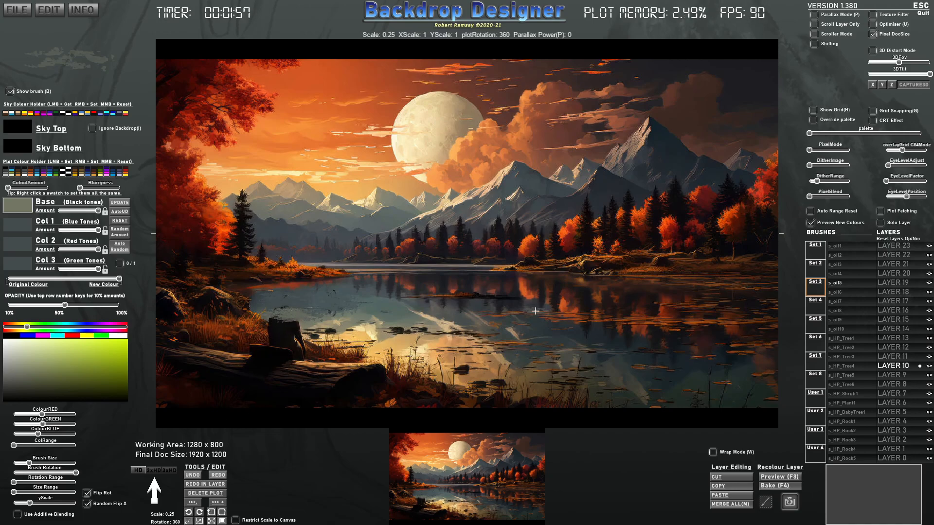
# - Build a multi-brush selection from s_oil1, s_oil5, s_oil6, s_oil7 and s_oil9, and make s_oil10 the active brush
pyautogui.click(845, 283)
pyautogui.click(844, 292)
pyautogui.click(841, 274)
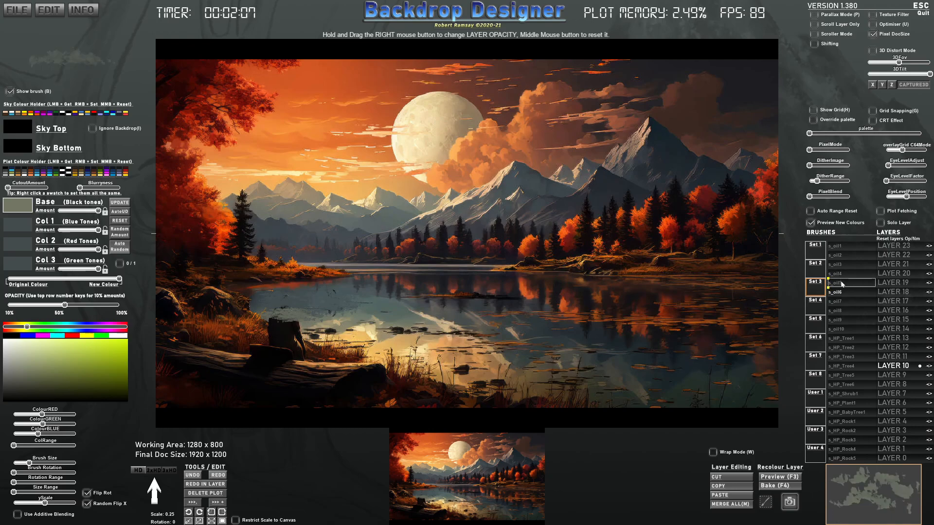
pyautogui.click(835, 249)
pyautogui.click(837, 302)
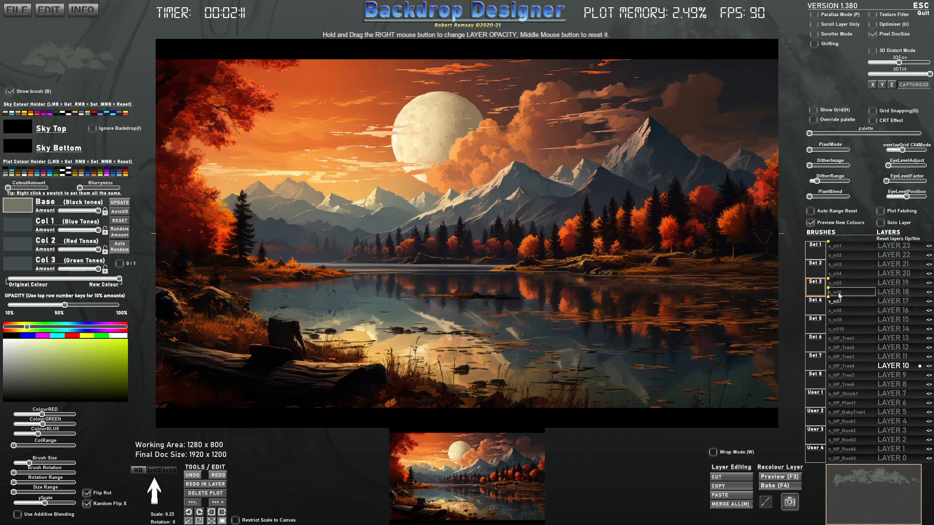
pyautogui.click(844, 320)
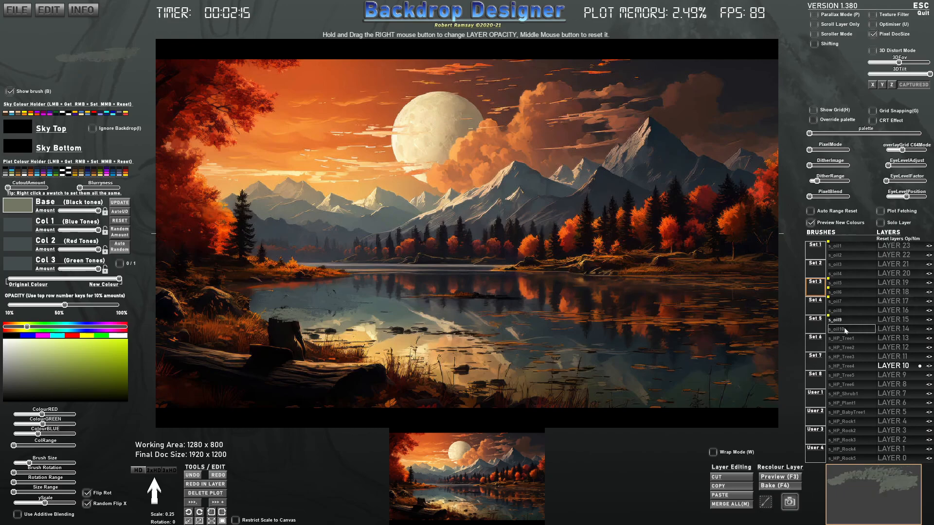
pyautogui.click(845, 330)
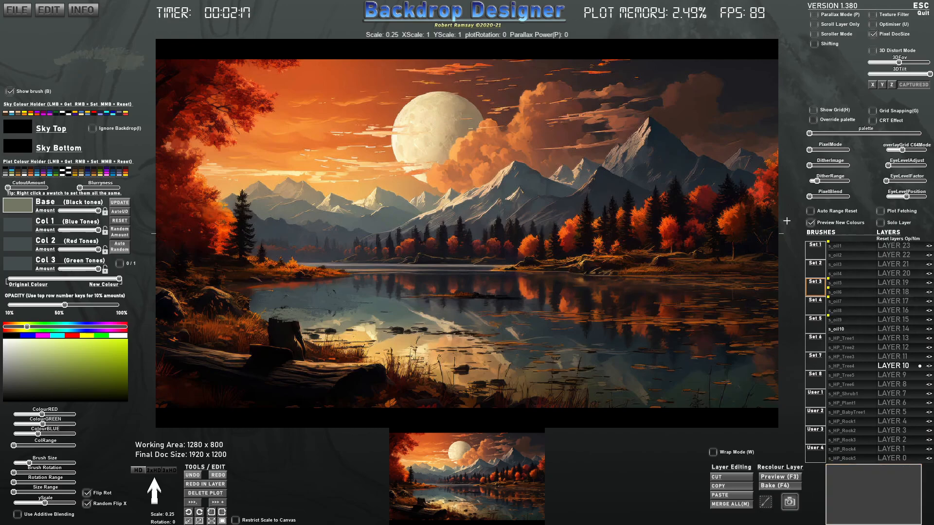
# - Blend the water beside the stump and towards the far shore using brush scale 0.19 and a strongly flattened yScale
pyautogui.scroll(-4, 309, 316)
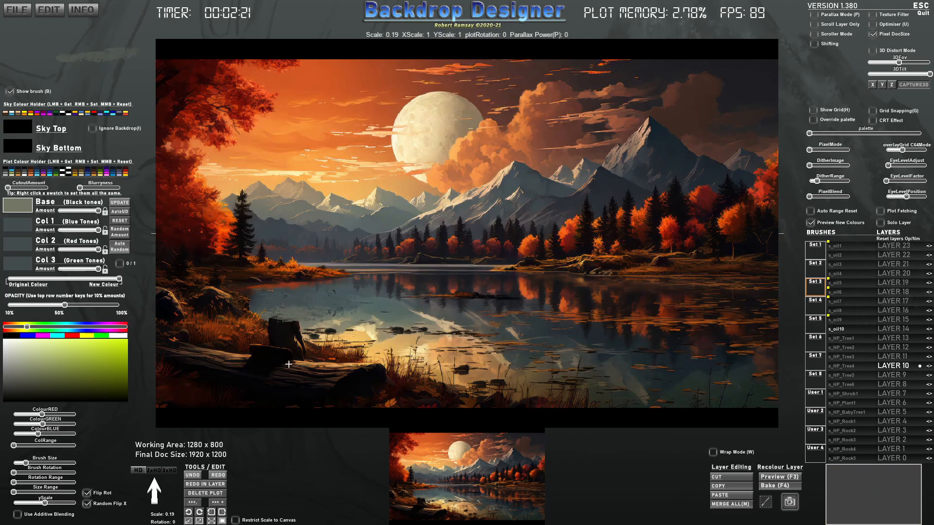
pyautogui.moveTo(295, 314)
pyautogui.mouseDown()
pyautogui.moveTo(279, 308)
pyautogui.moveTo(327, 297)
pyautogui.moveTo(325, 309)
pyautogui.mouseUp()
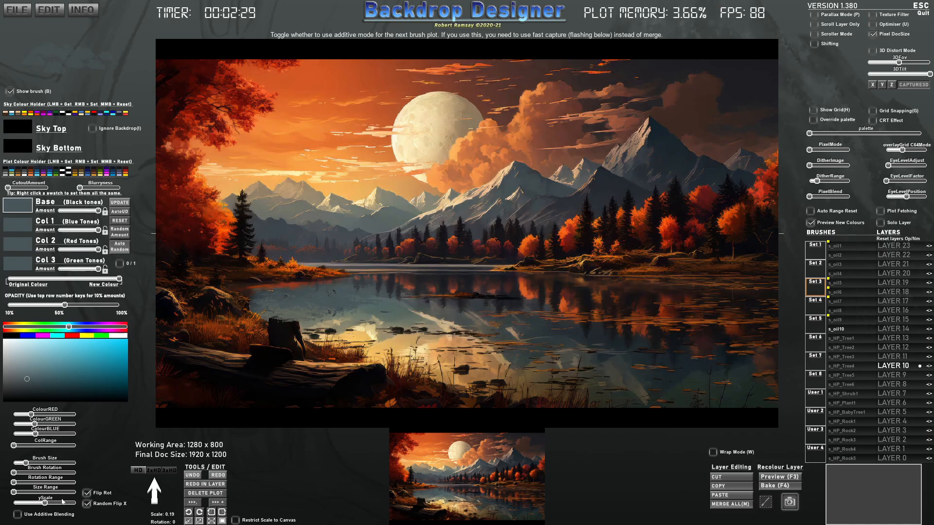
pyautogui.moveTo(44, 503); pyautogui.dragTo(22, 504)
pyautogui.moveTo(369, 289)
pyautogui.mouseDown()
pyautogui.moveTo(288, 311)
pyautogui.moveTo(346, 315)
pyautogui.moveTo(280, 314)
pyautogui.moveTo(369, 306)
pyautogui.moveTo(326, 318)
pyautogui.moveTo(370, 281)
pyautogui.mouseUp()
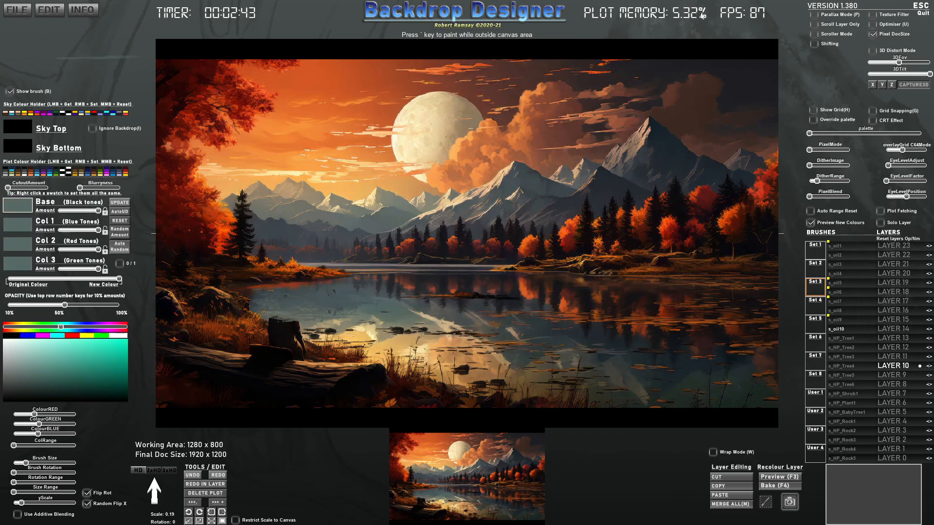
# - Even out the repainted lake surface behind the stump with flat strokes in colours sampled across the water
pyautogui.moveTo(256, 310)
pyautogui.mouseDown()
pyautogui.moveTo(260, 292)
pyautogui.moveTo(264, 304)
pyautogui.moveTo(327, 307)
pyautogui.moveTo(268, 307)
pyautogui.moveTo(371, 299)
pyautogui.moveTo(416, 304)
pyautogui.moveTo(410, 310)
pyautogui.moveTo(423, 315)
pyautogui.moveTo(323, 329)
pyautogui.moveTo(278, 320)
pyautogui.mouseUp()
pyautogui.rightClick(260, 292)
pyautogui.rightClick(324, 301)
pyautogui.rightClick(416, 303)
pyautogui.rightClick(426, 317)
pyautogui.rightClick(306, 323)
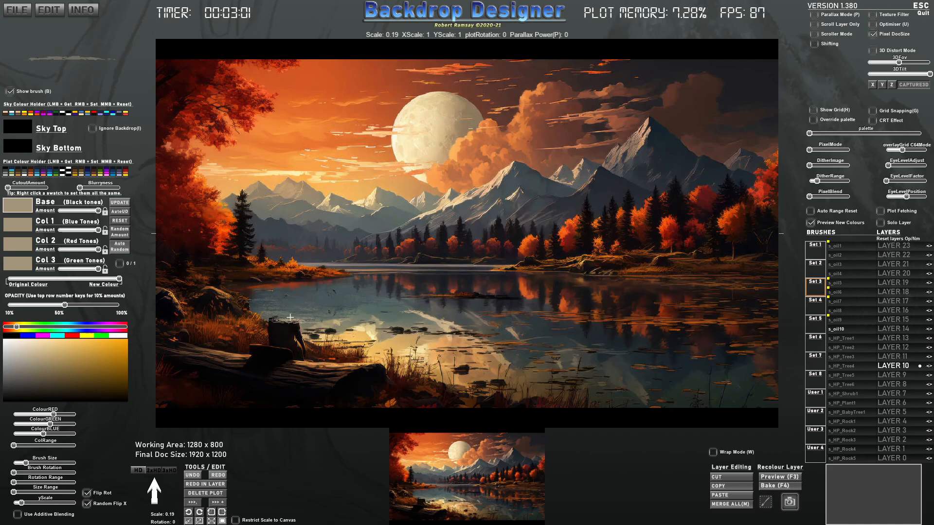
# - Touch up the stump's top with the sampled tan, raising the brush's blurriness and yScale and setting its scale to 0.17
pyautogui.moveTo(283, 322); pyautogui.dragTo(298, 332)
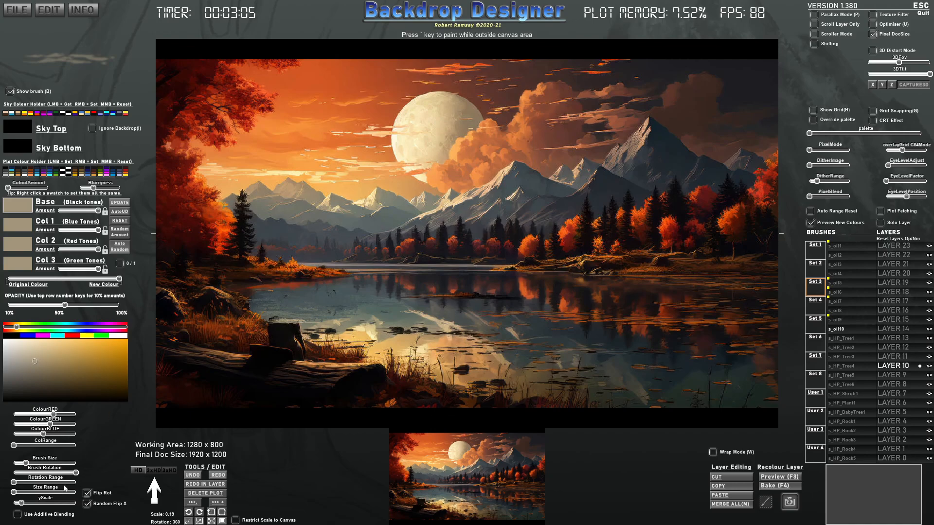
pyautogui.moveTo(24, 505); pyautogui.dragTo(33, 506)
pyautogui.scroll(-3, 312, 319)
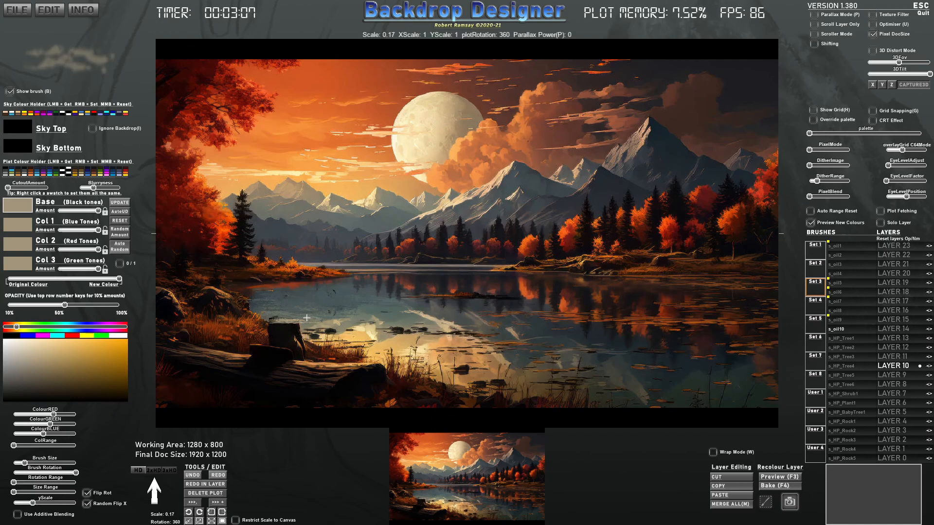
pyautogui.scroll(8, 282, 332)
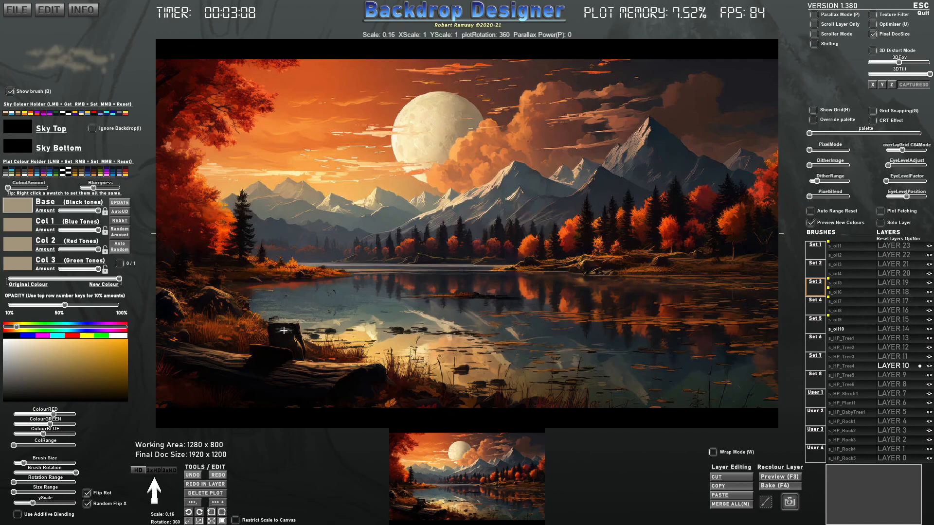
pyautogui.rightClick(300, 281)
pyautogui.moveTo(259, 274); pyautogui.dragTo(262, 275)
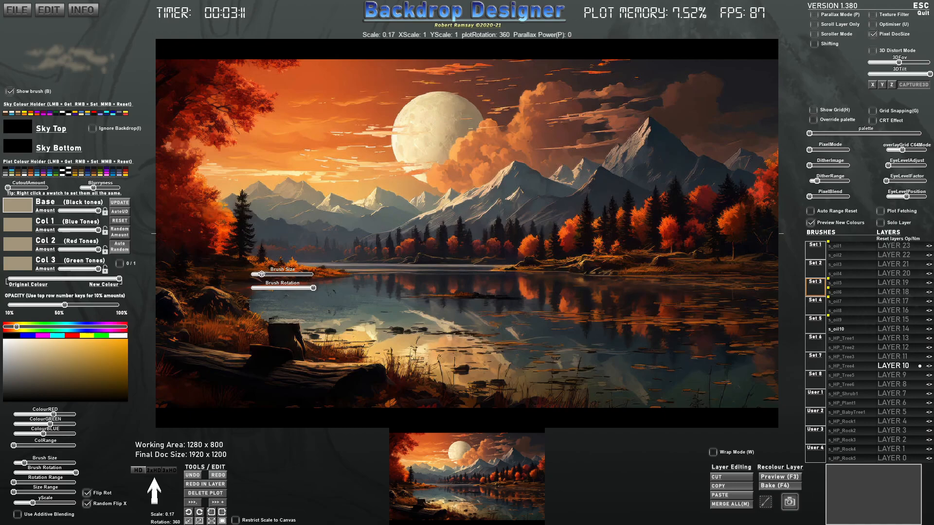
pyautogui.click(282, 323)
# - Paint fine bark strokes on the stump with a rotated brush at scale 0.07, using a rust brown sampled from the nearby grass
pyautogui.scroll(-8, 295, 325)
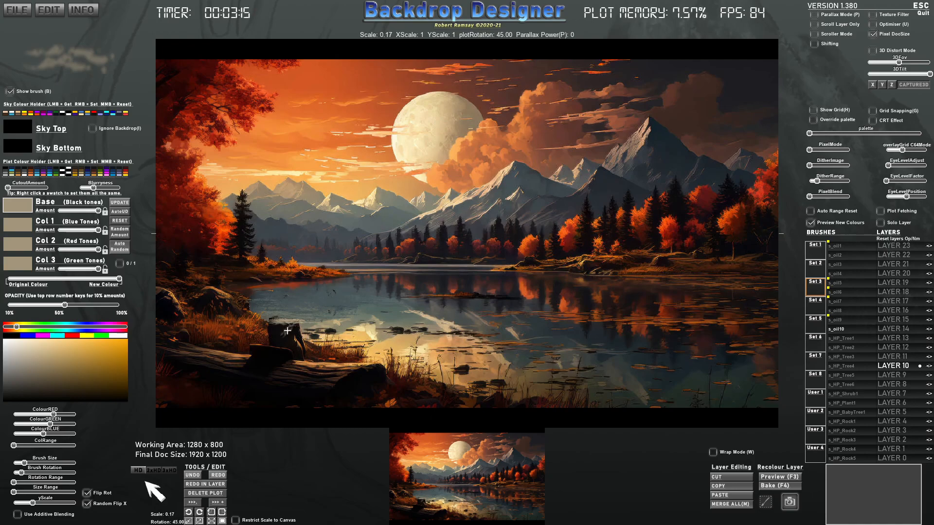
pyautogui.scroll(-8, 286, 331)
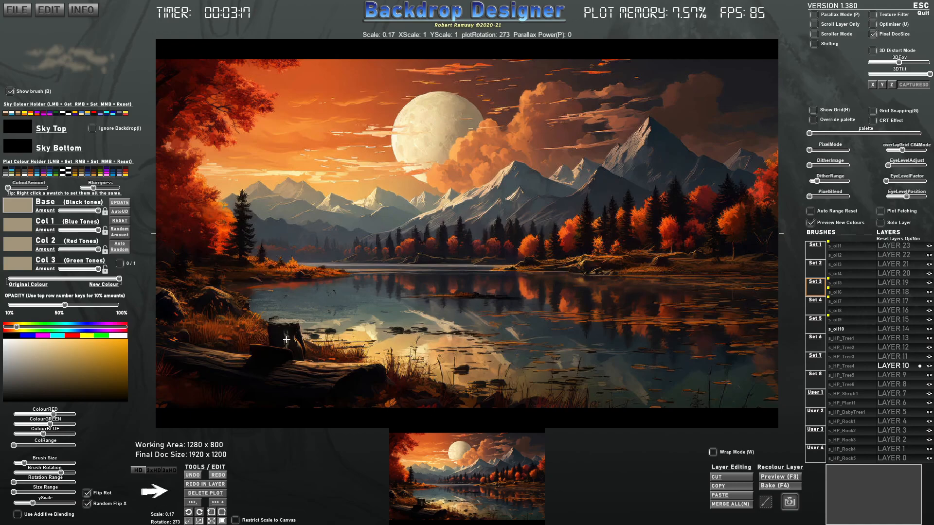
pyautogui.scroll(2, 292, 335)
pyautogui.click(227, 330)
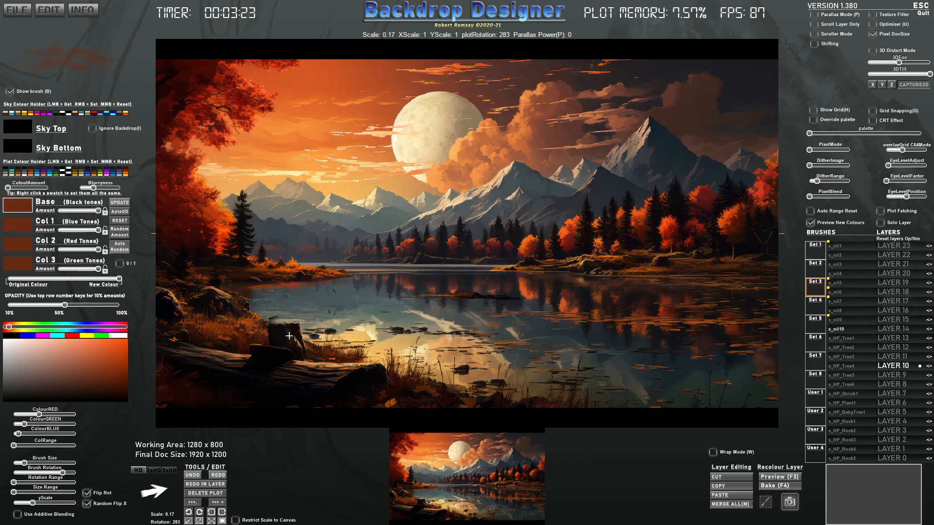
pyautogui.scroll(2, 293, 340)
pyautogui.scroll(-4, 292, 339)
pyautogui.scroll(-3, 295, 342)
pyautogui.scroll(-1, 290, 338)
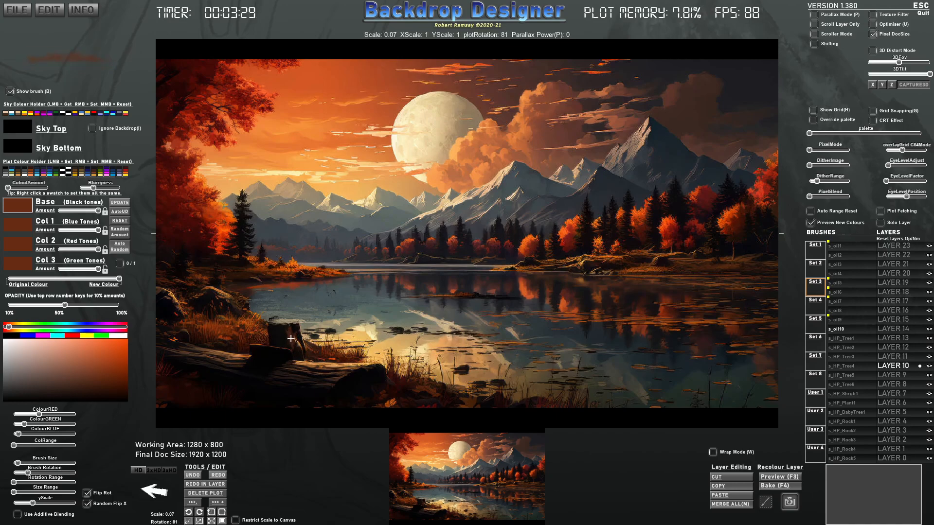
pyautogui.scroll(-7, 277, 329)
# - Sample near-black from the stump, turn off Random Flip X and rotate the brush to 288 degrees
pyautogui.rightClick(277, 328)
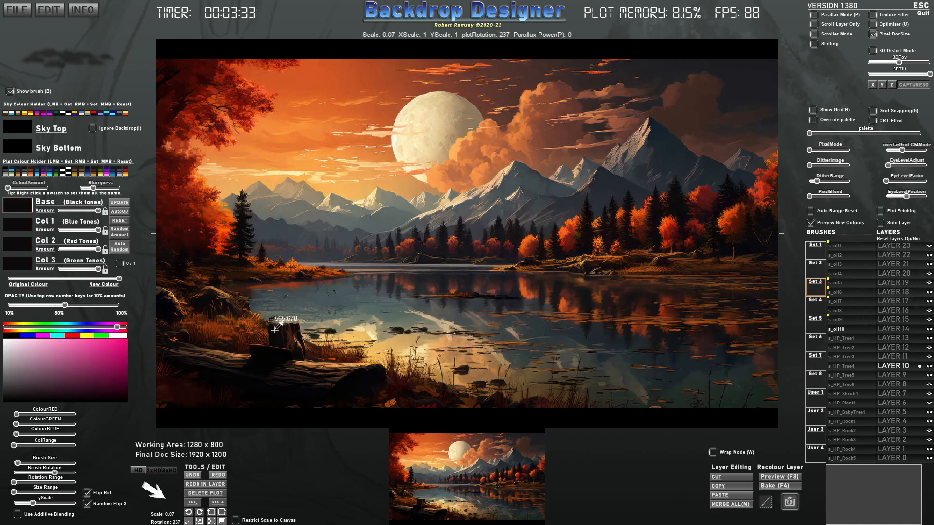
pyautogui.scroll(4, 123, 496)
pyautogui.click(87, 504)
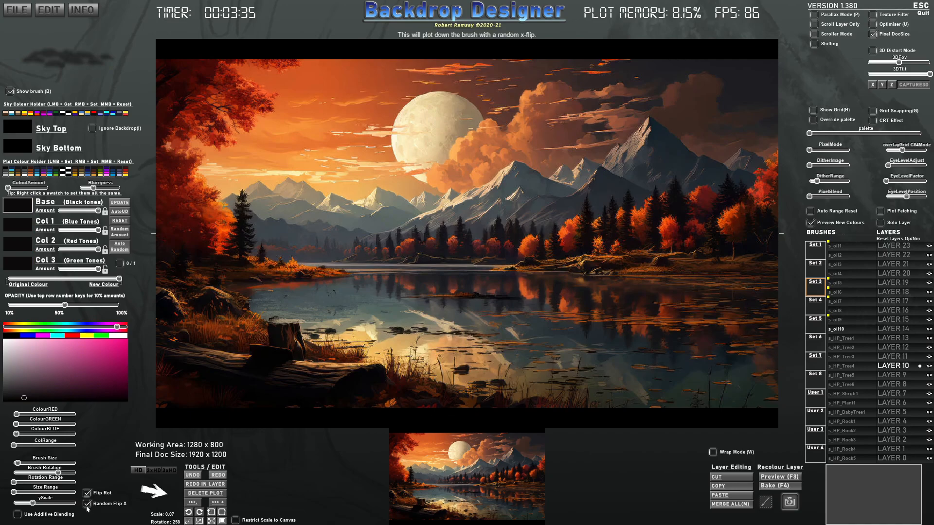
pyautogui.scroll(5, 270, 326)
pyautogui.scroll(-1, 270, 326)
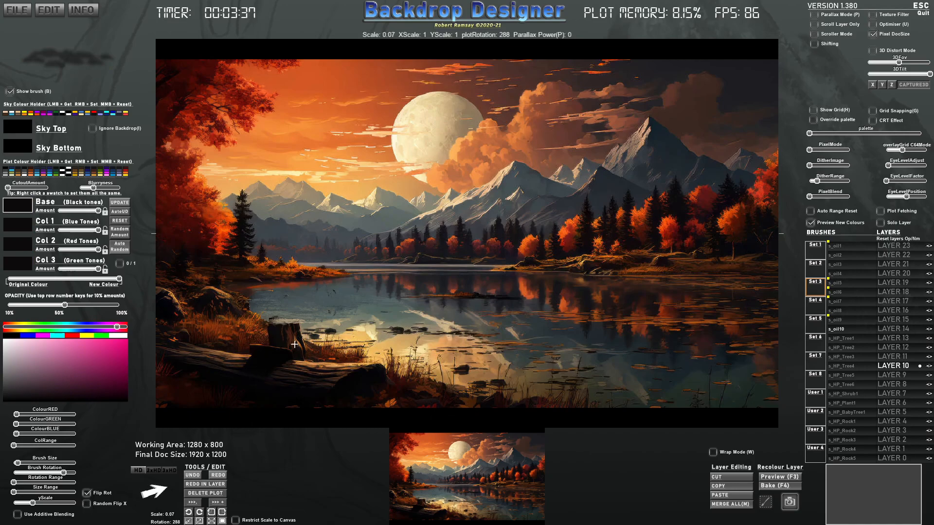
# - Switch to the s_oil6 brush alone and refine the water around the stump's top with sampled olive-grey and cream tones at rotation 351
pyautogui.click(835, 291)
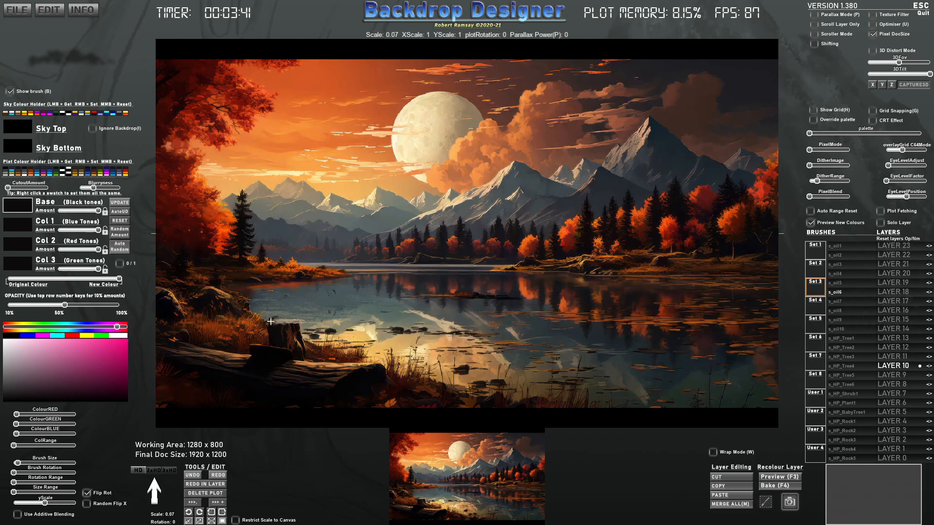
pyautogui.scroll(-4, 271, 322)
pyautogui.scroll(5, 273, 325)
pyautogui.scroll(1, 296, 325)
pyautogui.click(310, 323)
pyautogui.scroll(-3, 305, 322)
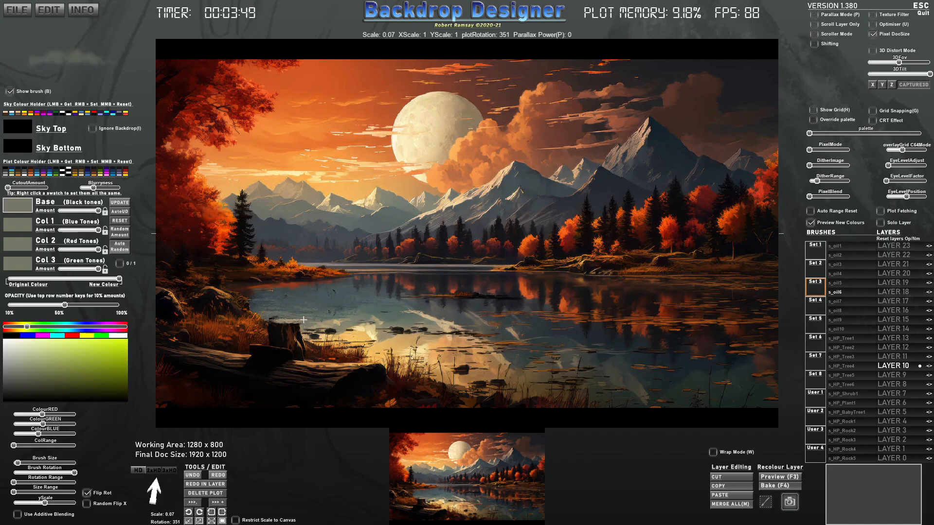
pyautogui.click(285, 321)
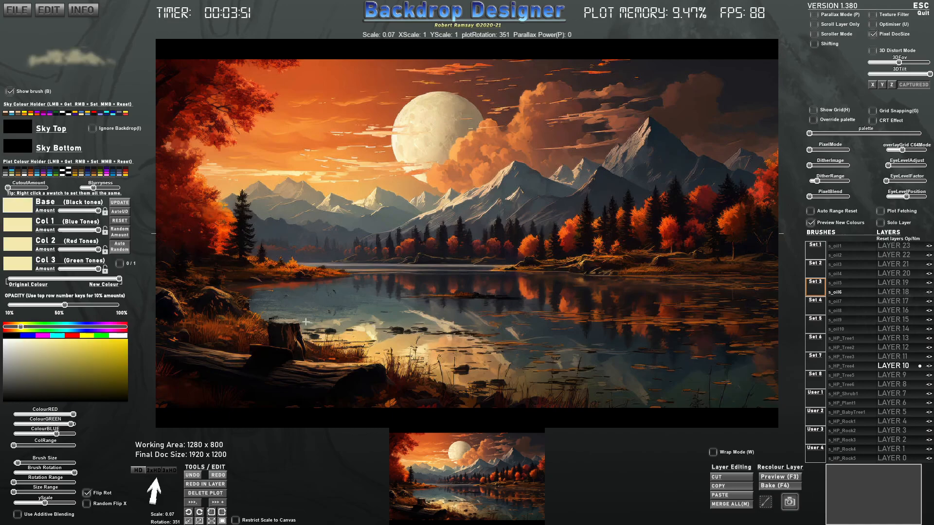
# - Blend the lake surface above the moon's reflection using sampled olive-grey with the brush at scale 0.15 and rotation 357
pyautogui.scroll(1, 282, 321)
pyautogui.scroll(1, 287, 323)
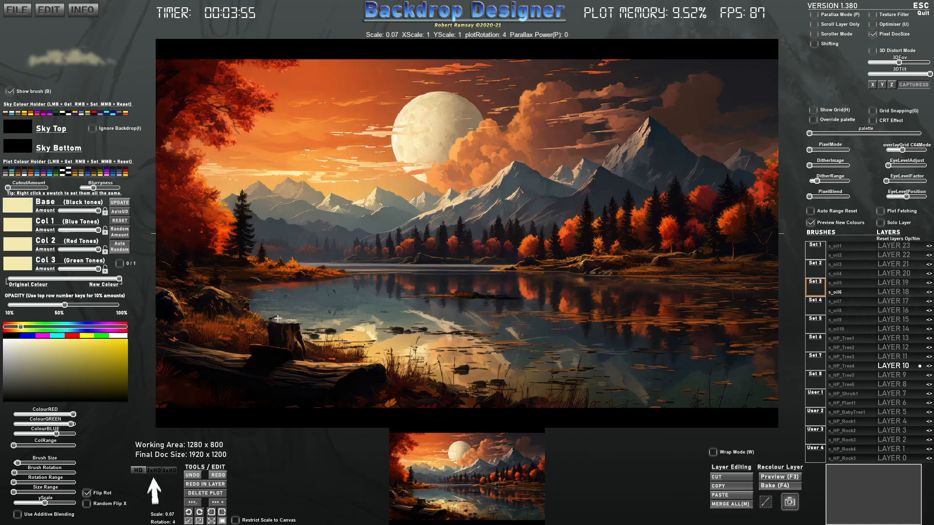
pyautogui.scroll(3, 525, 323)
pyautogui.scroll(-3, 452, 321)
pyautogui.scroll(5, 445, 317)
pyautogui.scroll(3, 442, 313)
pyautogui.click(412, 310)
pyautogui.scroll(-3, 421, 315)
pyautogui.moveTo(422, 316); pyautogui.dragTo(432, 319)
pyautogui.keyDown('alt'); pyautogui.click(421, 315); pyautogui.keyUp('alt')
pyautogui.moveTo(431, 324); pyautogui.dragTo(444, 324)
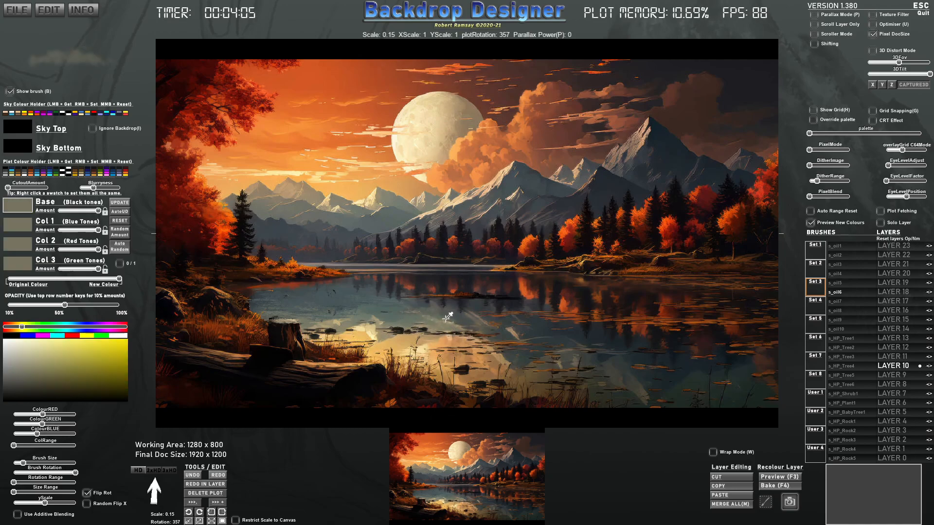
# - Paint horizontal strokes across the moon's reflection and the water beside it, using golden tan and other tones sampled from the lake
pyautogui.keyDown('alt'); pyautogui.click(462, 325); pyautogui.keyUp('alt')
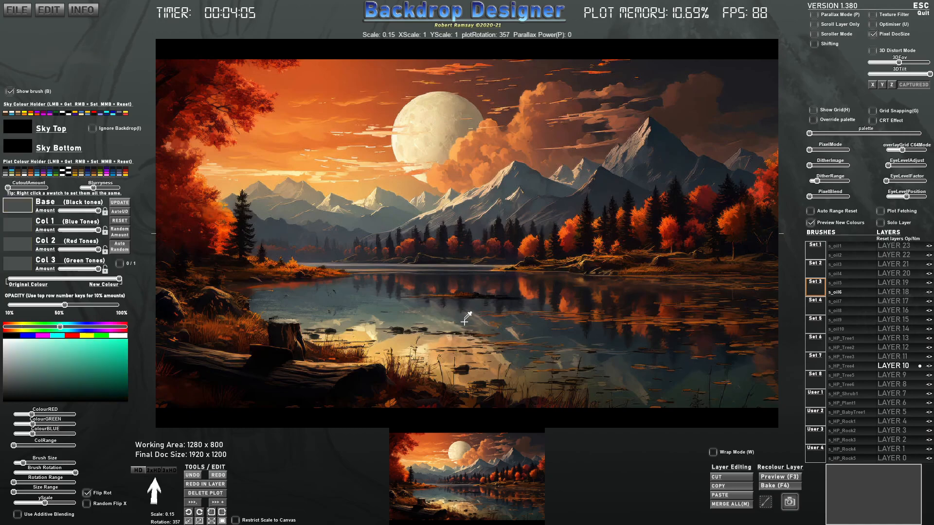
pyautogui.keyDown('alt'); pyautogui.click(409, 332); pyautogui.keyUp('alt')
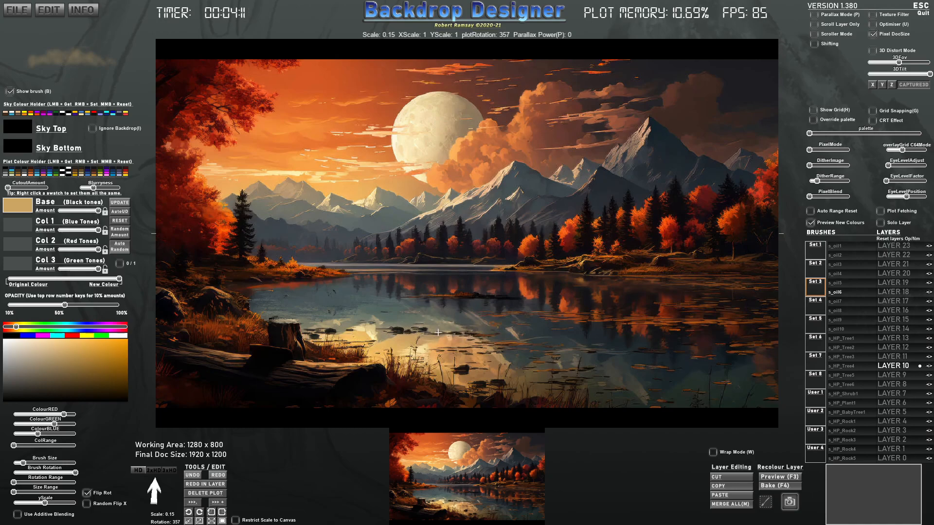
pyautogui.moveTo(434, 334)
pyautogui.mouseDown()
pyautogui.moveTo(370, 331)
pyautogui.moveTo(433, 329)
pyautogui.moveTo(412, 334)
pyautogui.mouseUp()
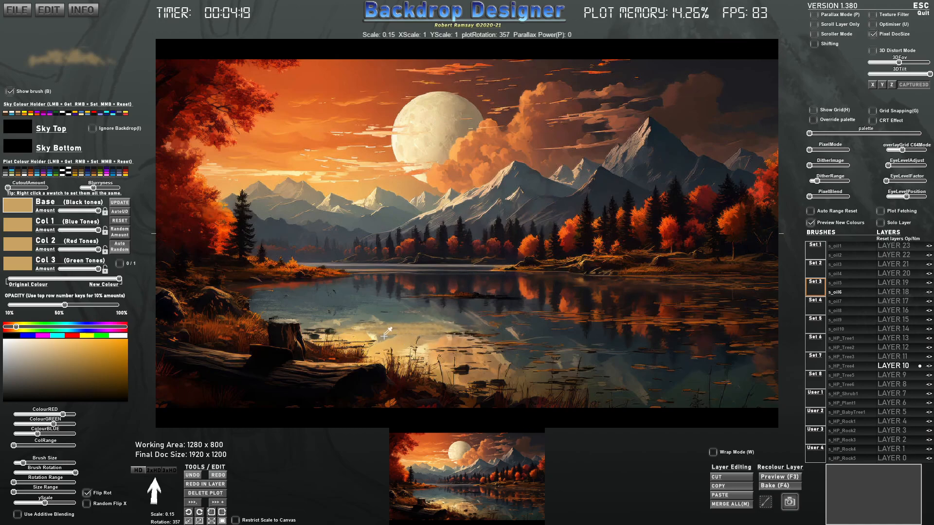
pyautogui.moveTo(371, 332)
pyautogui.mouseDown()
pyautogui.moveTo(394, 336)
pyautogui.moveTo(334, 340)
pyautogui.moveTo(370, 341)
pyautogui.moveTo(377, 331)
pyautogui.mouseUp()
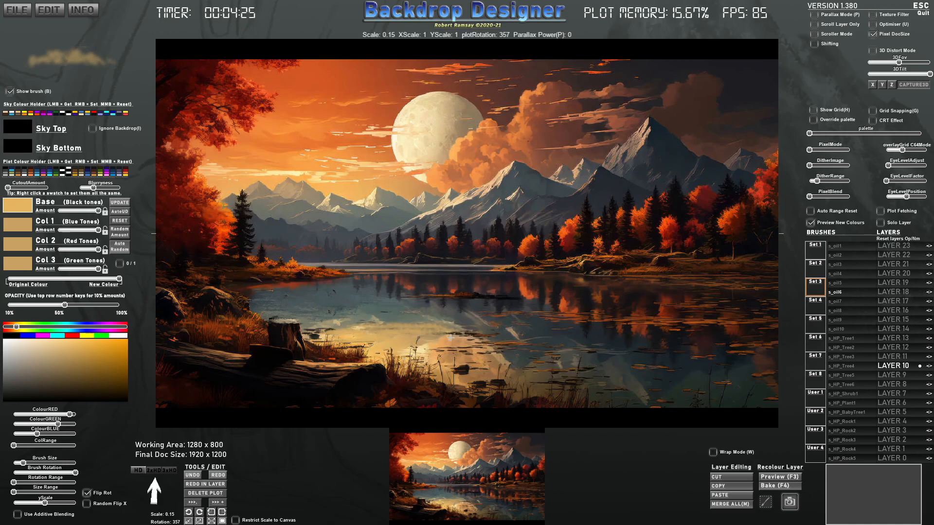
pyautogui.keyDown('alt'); pyautogui.click(451, 342); pyautogui.keyUp('alt')
pyautogui.moveTo(451, 340)
pyautogui.mouseDown()
pyautogui.moveTo(438, 339)
pyautogui.moveTo(484, 332)
pyautogui.moveTo(430, 334)
pyautogui.moveTo(499, 341)
pyautogui.mouseUp()
# - Lower the brush's opacity and yScale, and paint thin ripples across the middle and near water with sampled teal-grey tones
pyautogui.keyDown('alt'); pyautogui.click(500, 334); pyautogui.keyUp('alt')
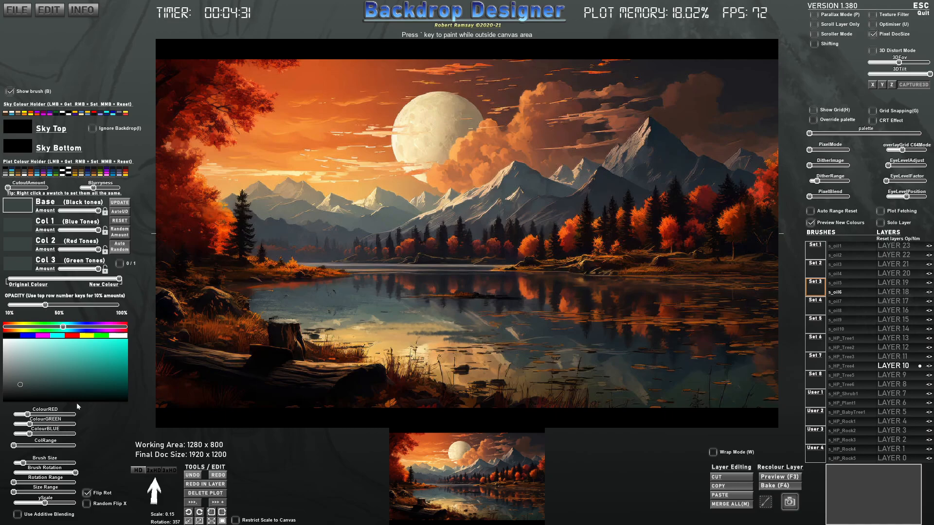
pyautogui.moveTo(57, 503); pyautogui.dragTo(23, 504)
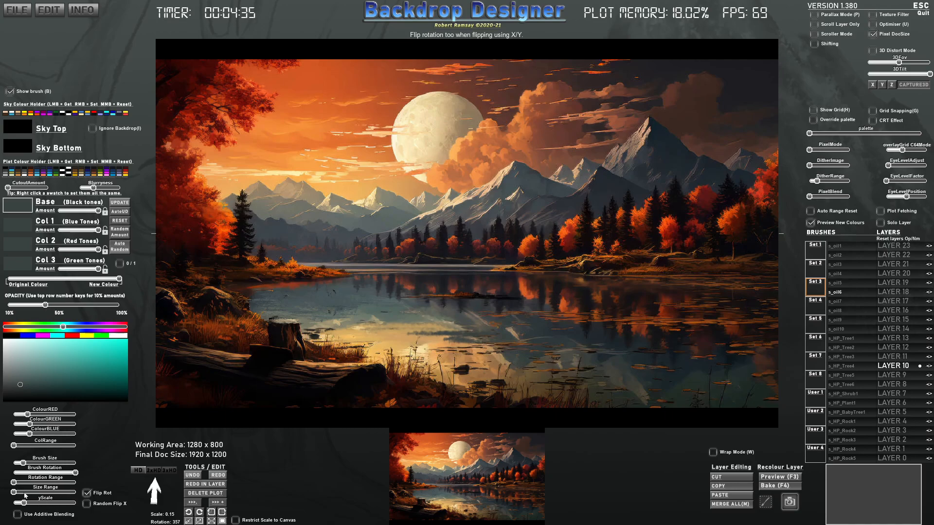
pyautogui.moveTo(467, 341)
pyautogui.mouseDown()
pyautogui.moveTo(406, 339)
pyautogui.moveTo(407, 321)
pyautogui.moveTo(496, 344)
pyautogui.moveTo(394, 340)
pyautogui.moveTo(466, 325)
pyautogui.moveTo(438, 310)
pyautogui.moveTo(377, 308)
pyautogui.mouseUp()
pyautogui.rightClick(436, 335)
pyautogui.rightClick(459, 304)
pyautogui.rightClick(374, 307)
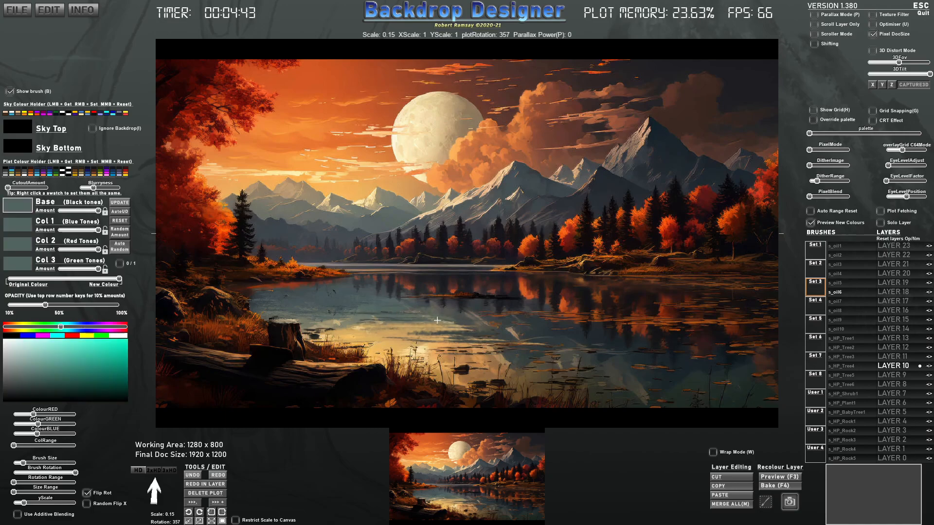
pyautogui.moveTo(460, 324)
pyautogui.mouseDown()
pyautogui.moveTo(400, 329)
pyautogui.moveTo(421, 326)
pyautogui.mouseUp()
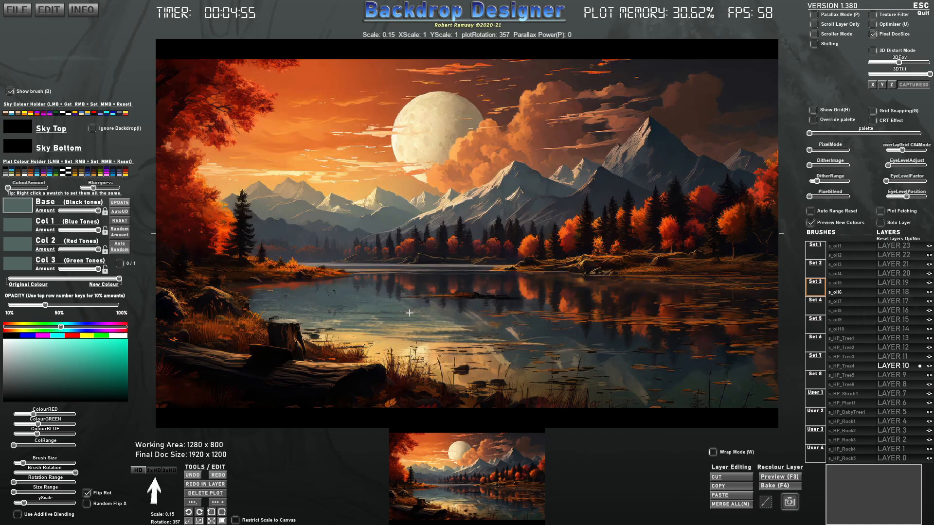
pyautogui.moveTo(401, 336)
pyautogui.mouseDown()
pyautogui.moveTo(390, 339)
pyautogui.moveTo(499, 344)
pyautogui.moveTo(467, 350)
pyautogui.moveTo(513, 351)
pyautogui.moveTo(486, 357)
pyautogui.moveTo(514, 359)
pyautogui.moveTo(430, 344)
pyautogui.moveTo(512, 353)
pyautogui.moveTo(549, 370)
pyautogui.mouseUp()
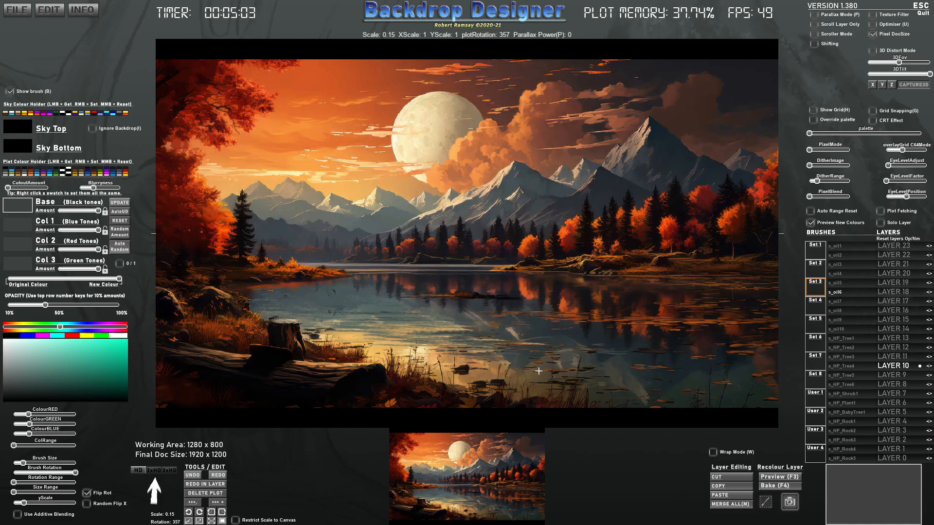
# - Add the s_oil5, s_oil3 and s_oil1 brushes to the selection and paint across the near water towards the stump
pyautogui.click(840, 284)
pyautogui.click(840, 266)
pyautogui.click(840, 250)
pyautogui.moveTo(492, 350); pyautogui.dragTo(347, 338)
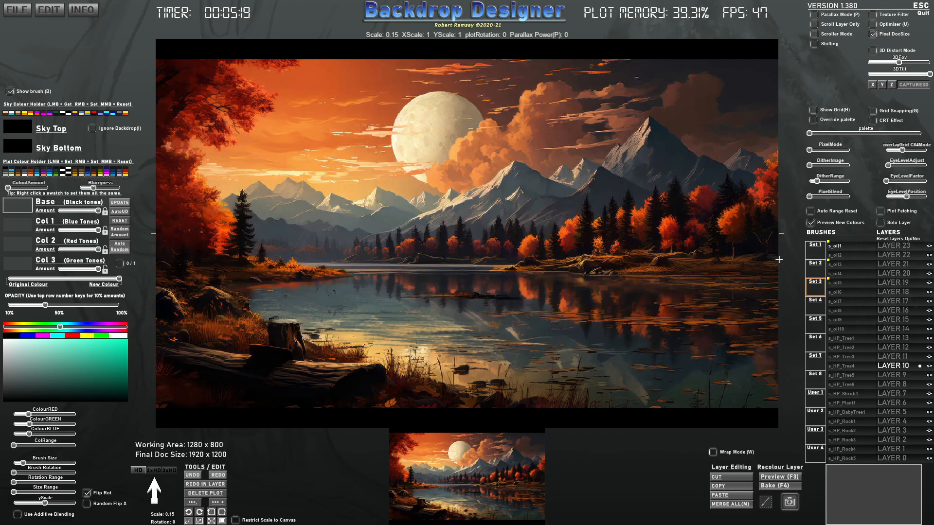
# - Preview the painting in the 320x200px C64 pixel mode, remove the grid overlay and return to full colour
pyautogui.moveTo(810, 154); pyautogui.dragTo(817, 152)
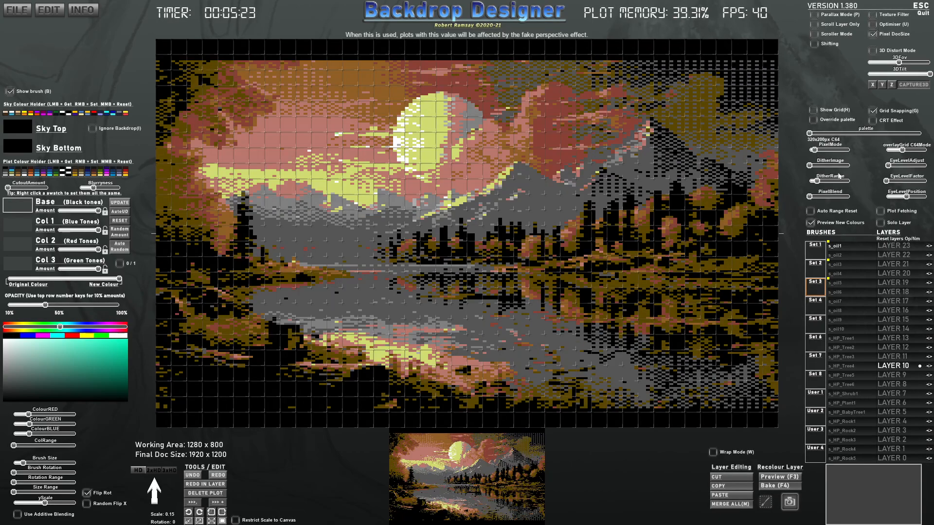
pyautogui.click(884, 151)
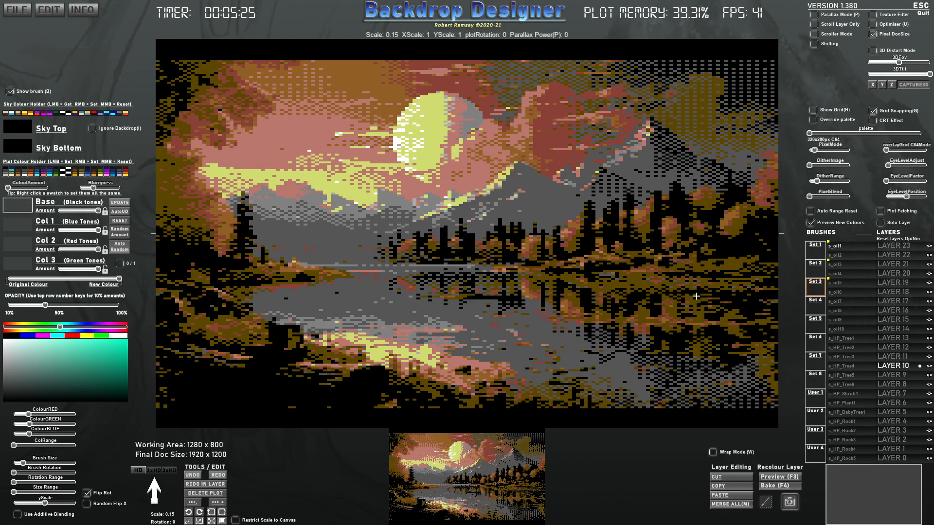
pyautogui.click(811, 152)
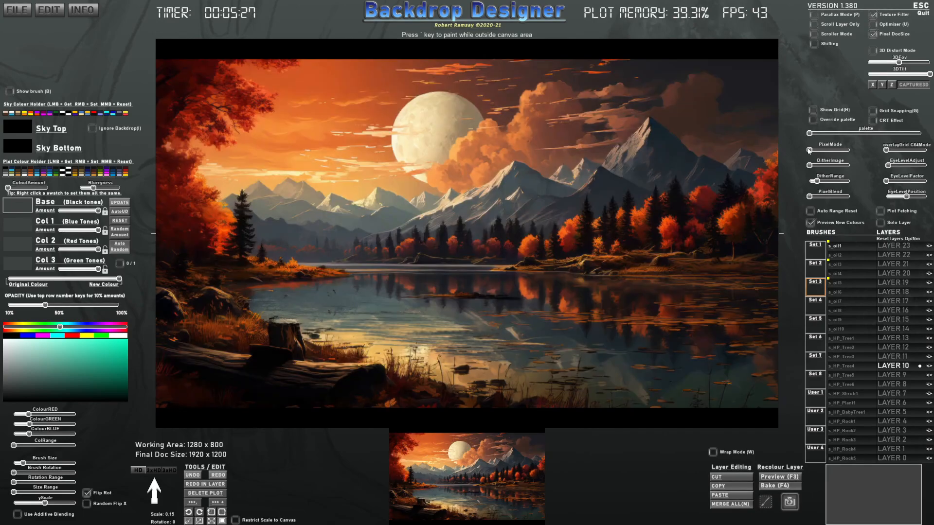
pyautogui.moveTo(813, 151); pyautogui.dragTo(810, 151)
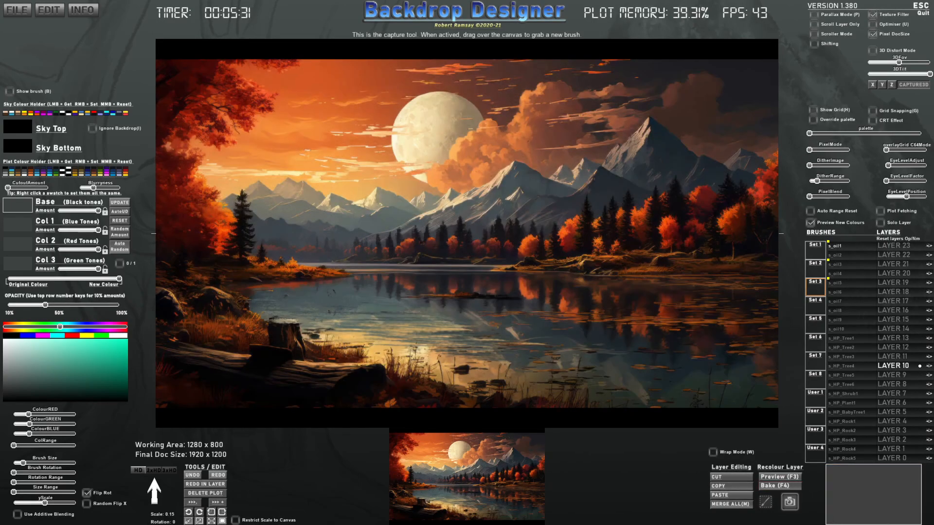
# - Capture the whole canvas as a brush and plot it fitted over the painting on layer 13 with additive blending
pyautogui.click(789, 507)
pyautogui.press('b')
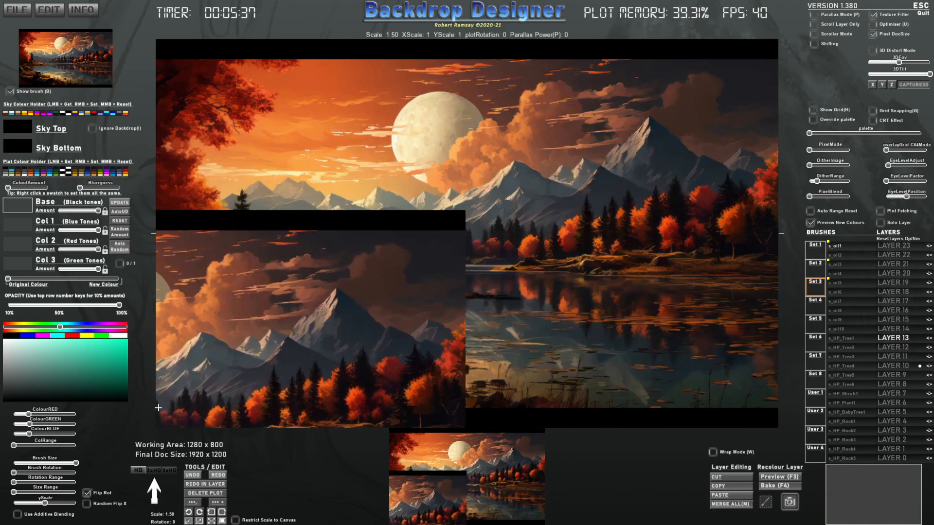
pyautogui.click(18, 516)
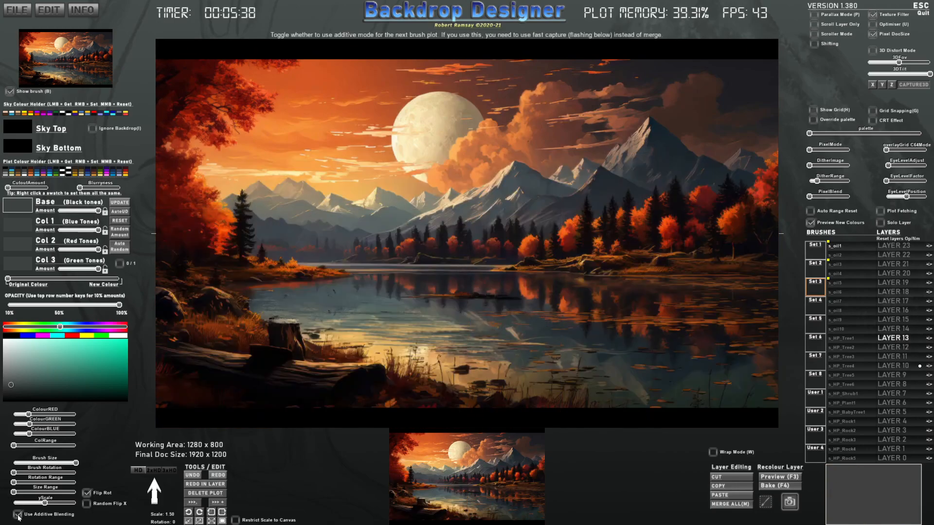
pyautogui.click(223, 522)
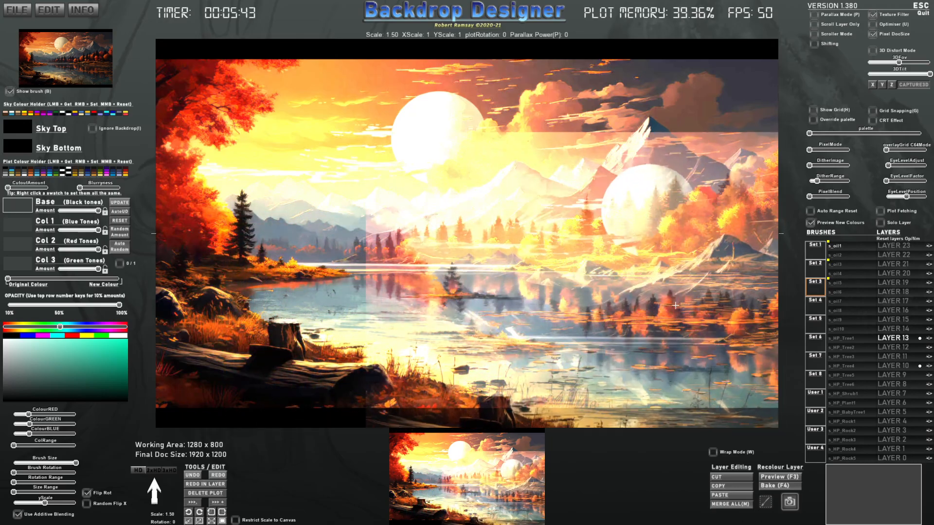
pyautogui.press('b')
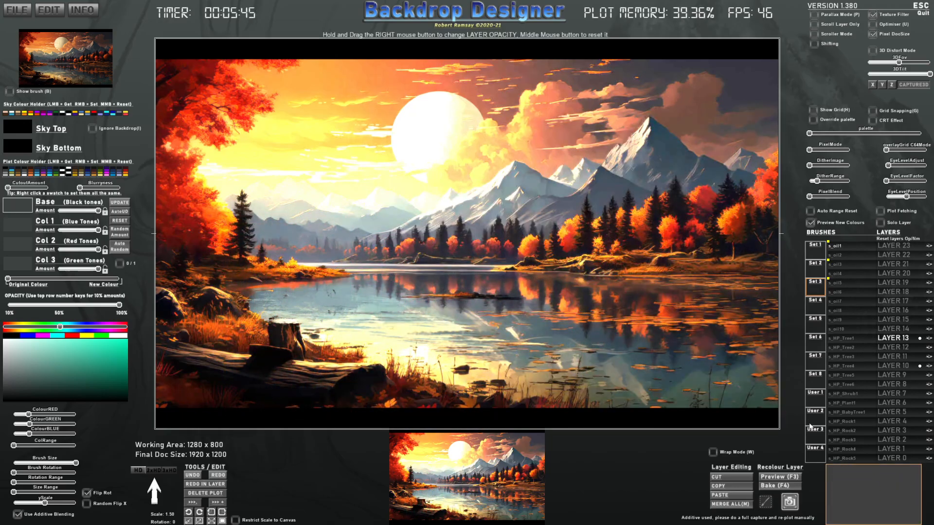
# - Capture the whole brightened painting as a new brush and show the brush
pyautogui.click(788, 506)
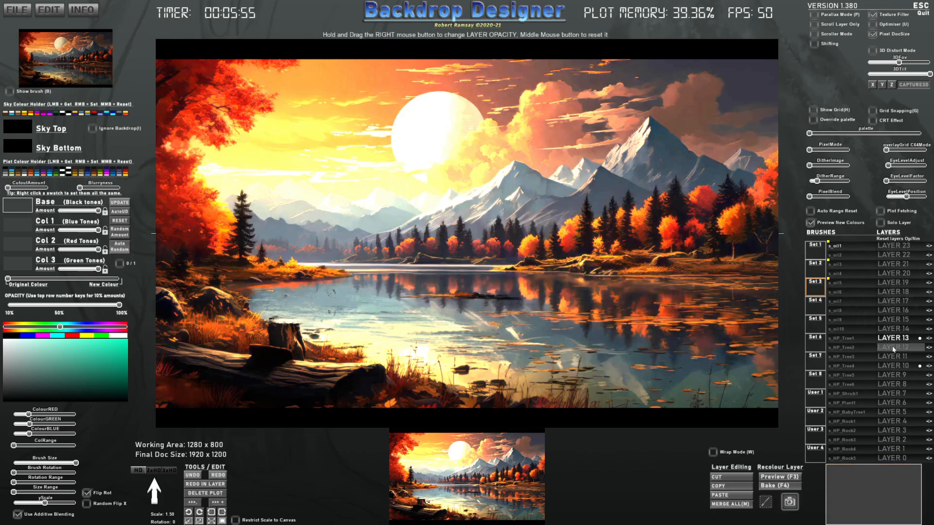
pyautogui.click(790, 506)
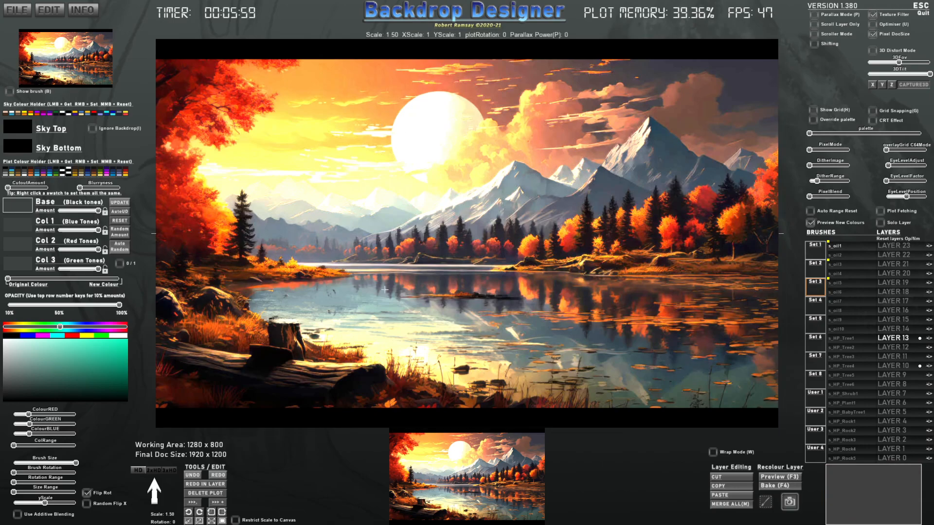
pyautogui.press('b')
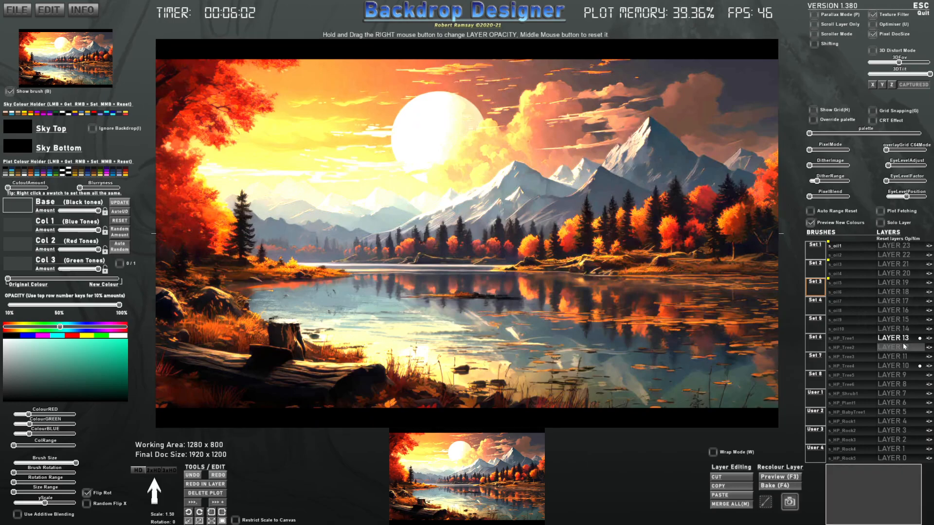
# - Compare the painting with layer 13 hidden, replace its additive plot with the brightened capture in normal blending, and reduce the layer's opacity
pyautogui.click(929, 339)
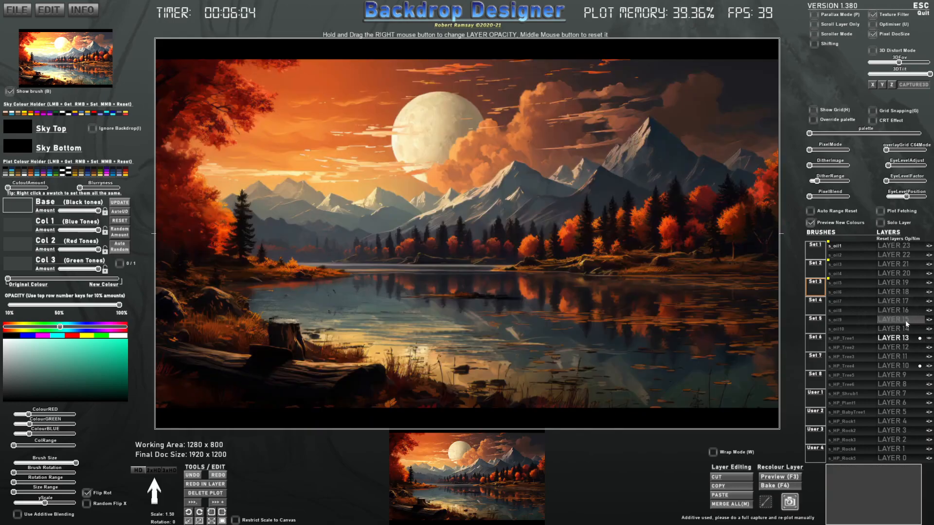
pyautogui.click(929, 339)
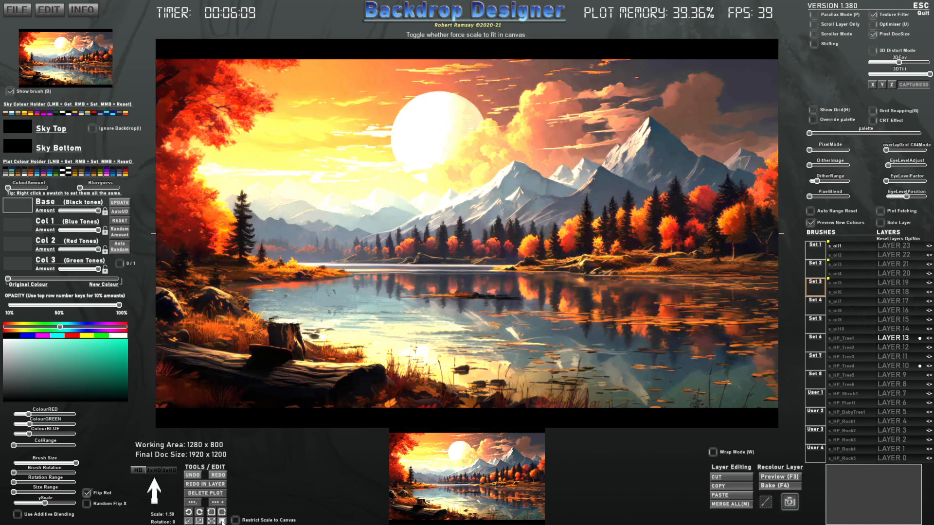
pyautogui.hotkey('ctrl', 'z')
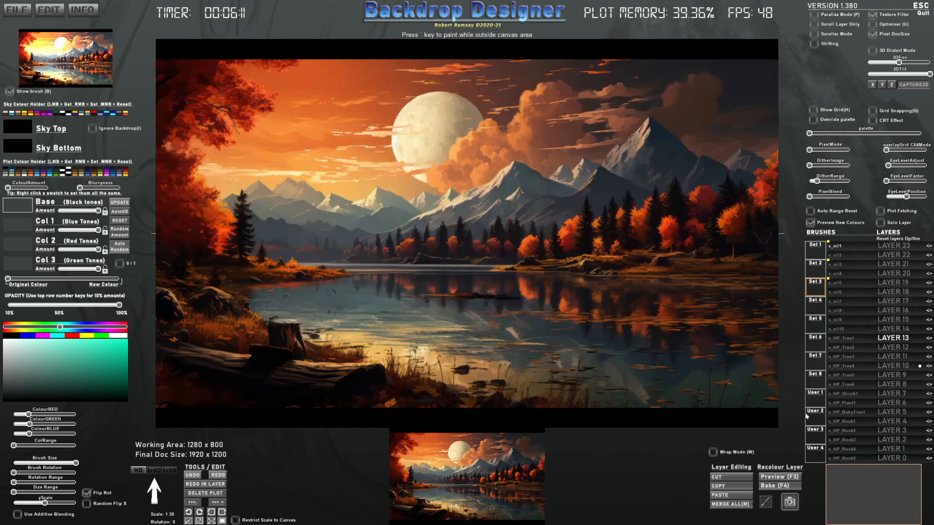
pyautogui.click(223, 521)
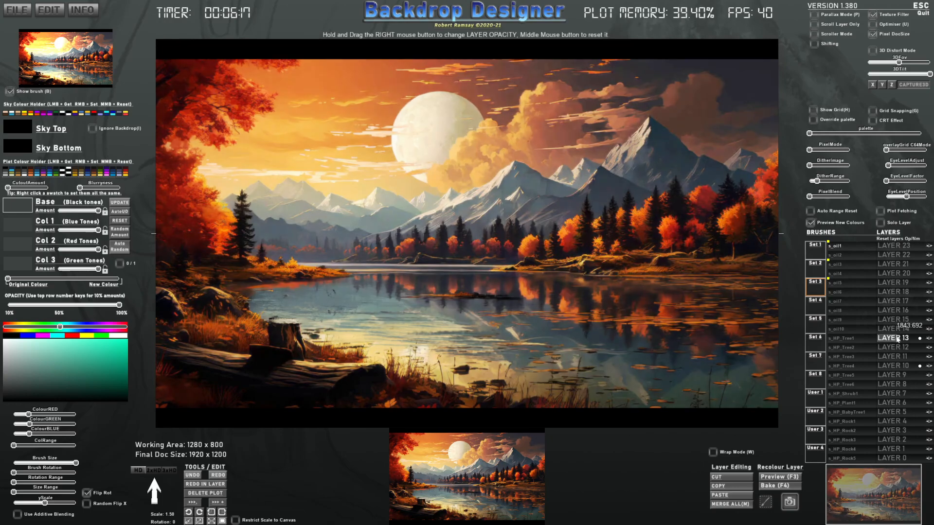
# - Turn on the 320x200px C64 pixel mode, raise PixelBlend to maximum and try different DitherImage patterns and DitherRange settings
pyautogui.click(812, 150)
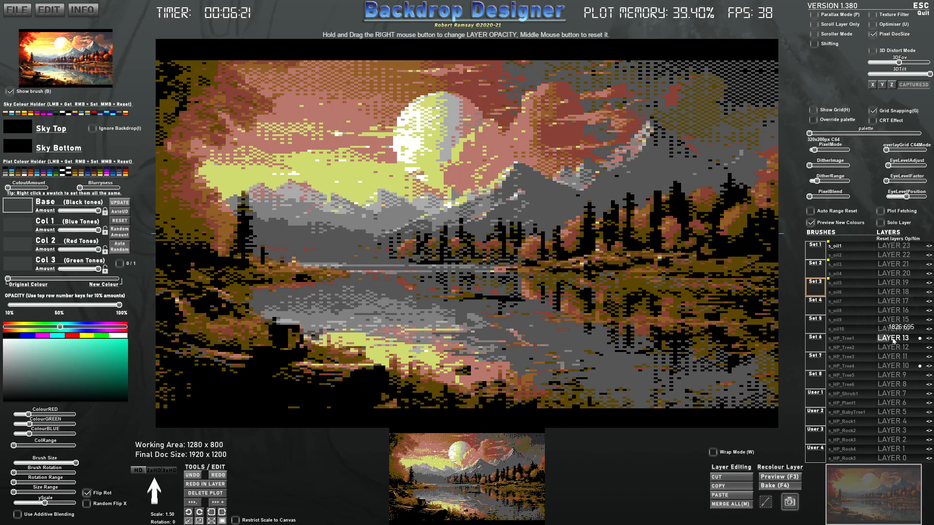
pyautogui.click(815, 166)
pyautogui.moveTo(819, 182); pyautogui.dragTo(852, 195)
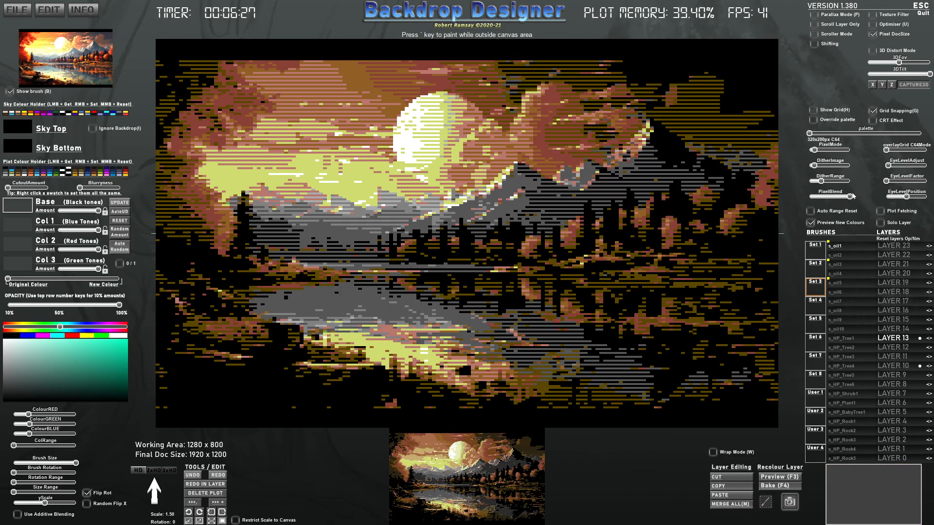
pyautogui.click(821, 166)
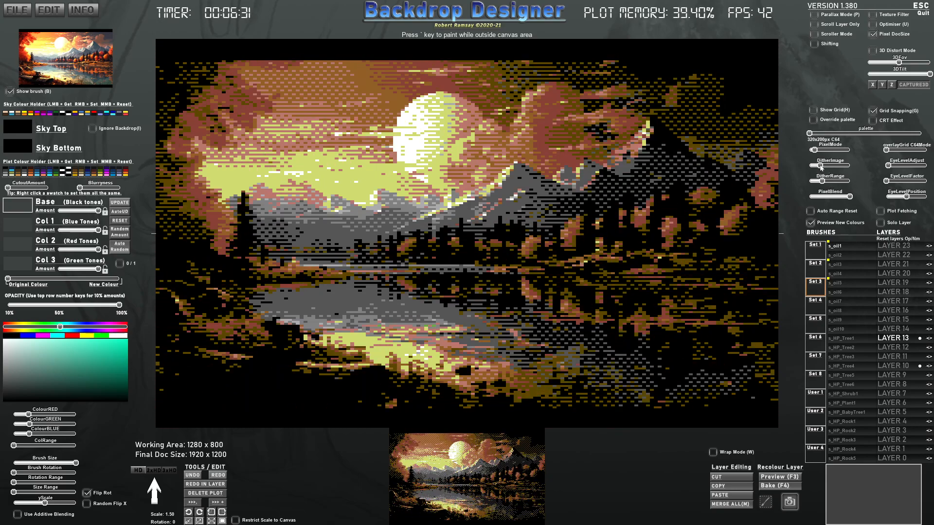
pyautogui.moveTo(820, 166); pyautogui.dragTo(812, 168)
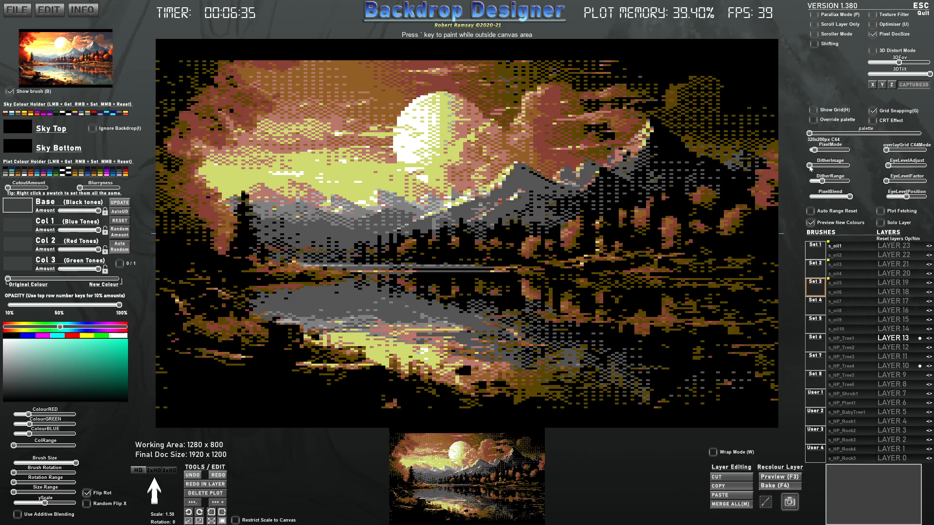
# - Refine the C64 preview's DitherImage and DitherRange, and compare zero PixelBlend before restoring it to maximum
pyautogui.moveTo(813, 167); pyautogui.dragTo(821, 169)
pyautogui.moveTo(850, 197)
pyautogui.mouseDown()
pyautogui.moveTo(836, 195)
pyautogui.moveTo(848, 191)
pyautogui.mouseUp()
pyautogui.click(826, 181)
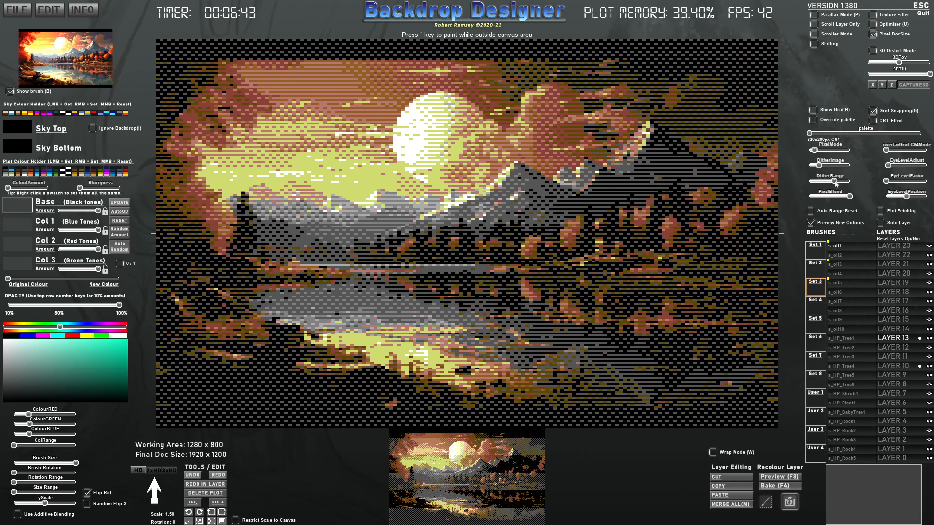
pyautogui.moveTo(843, 199); pyautogui.dragTo(810, 201)
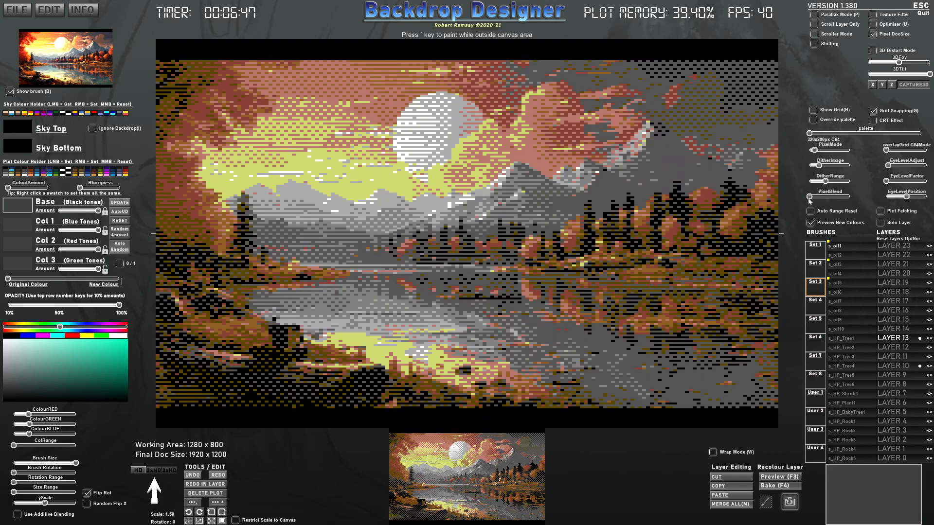
pyautogui.click(809, 200)
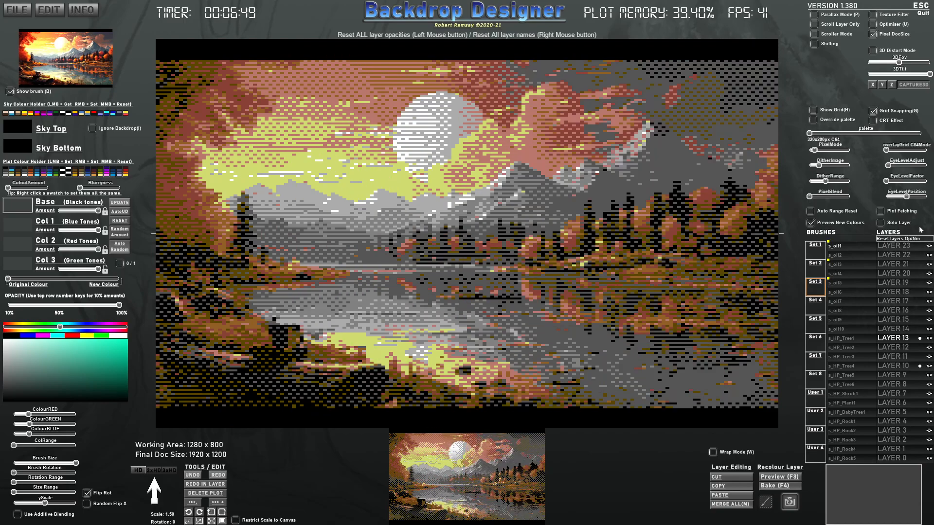
pyautogui.moveTo(818, 198)
pyautogui.mouseDown()
pyautogui.moveTo(859, 198)
pyautogui.moveTo(822, 184)
pyautogui.mouseUp()
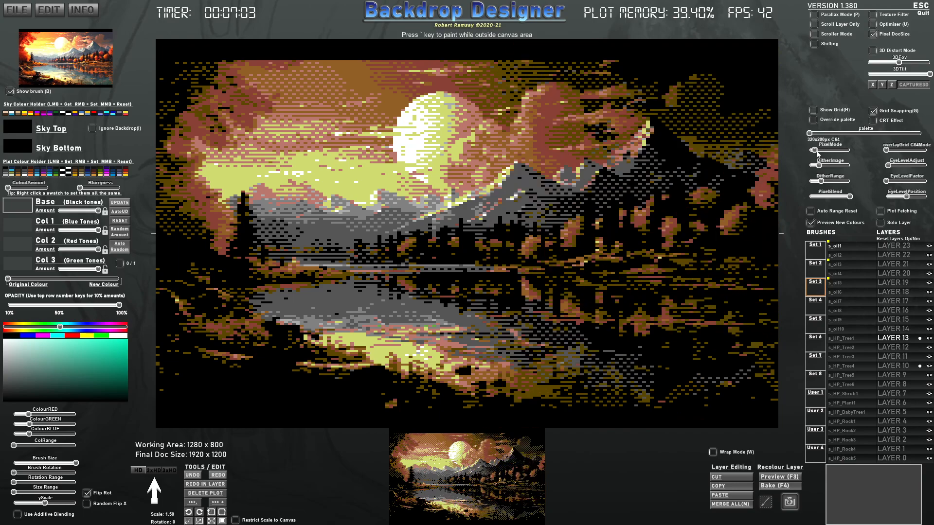
# - Turn off the C64 pixel mode, hide the brush, and plot the captured painting across the whole canvas on layer 16
pyautogui.moveTo(817, 153); pyautogui.dragTo(811, 153)
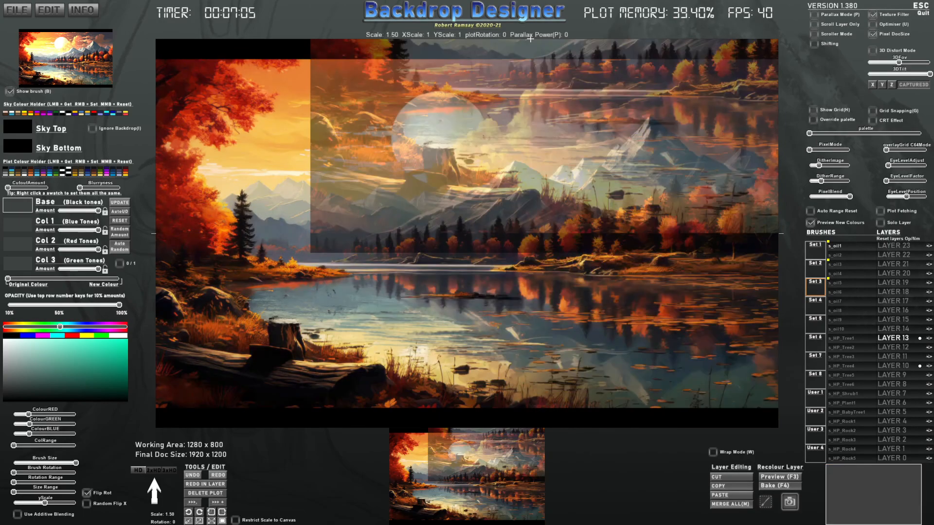
pyautogui.press('b')
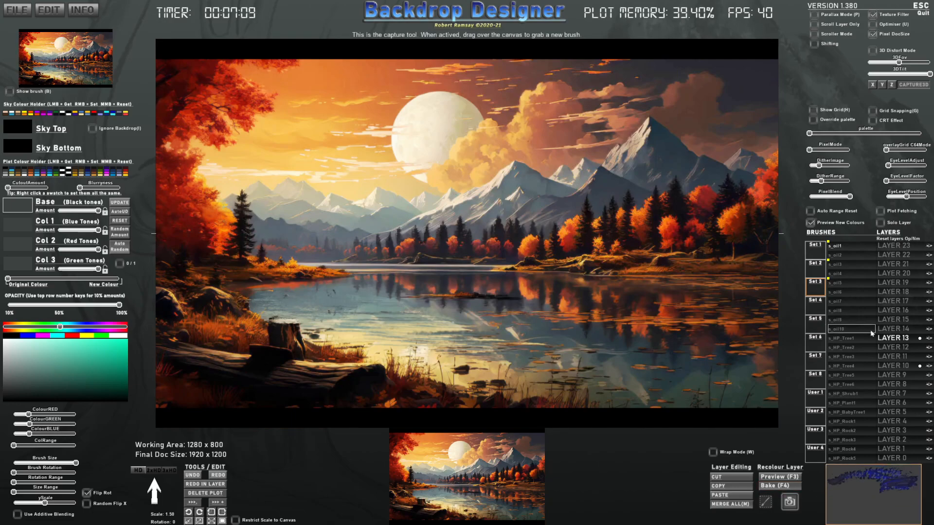
pyautogui.click(894, 312)
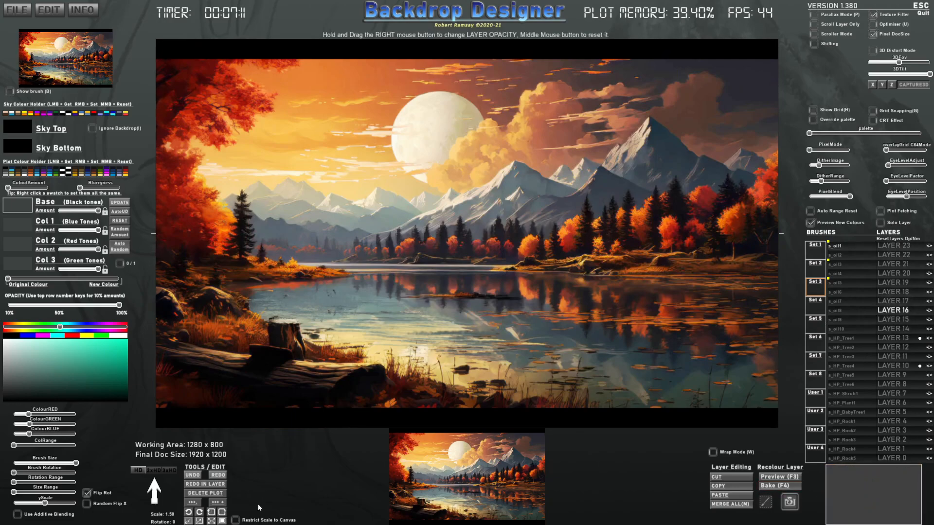
pyautogui.click(223, 521)
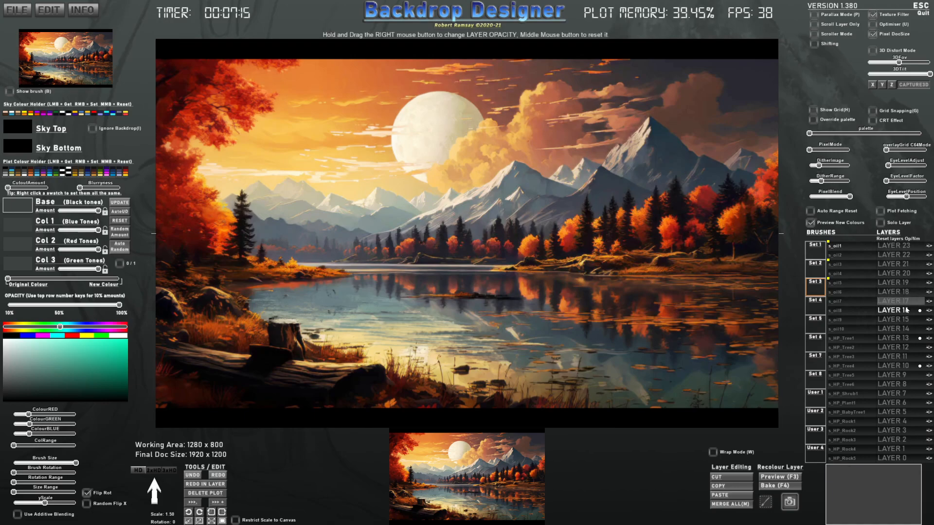
# - Turn on the recolour preview for layer 16, set its blend fully to New Colour, and load the yellow-brown palette
pyautogui.click(780, 478)
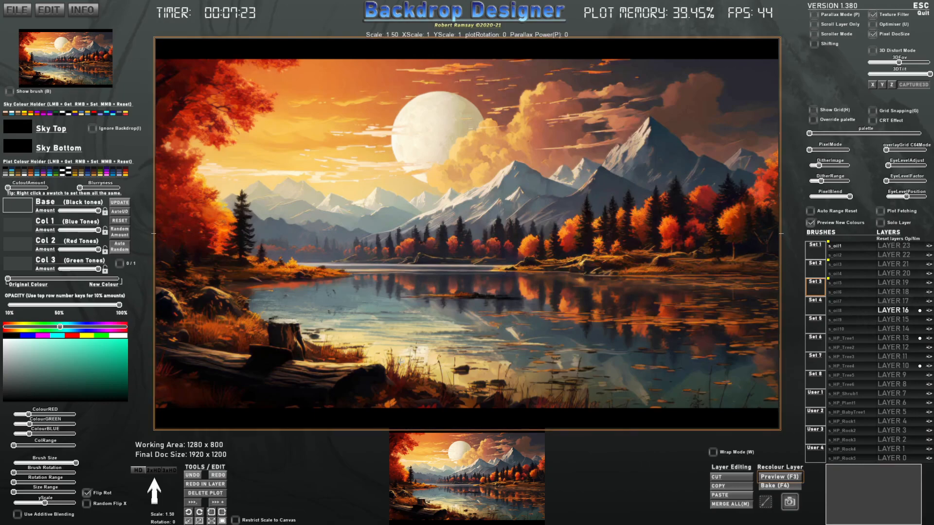
pyautogui.moveTo(12, 284); pyautogui.dragTo(116, 283)
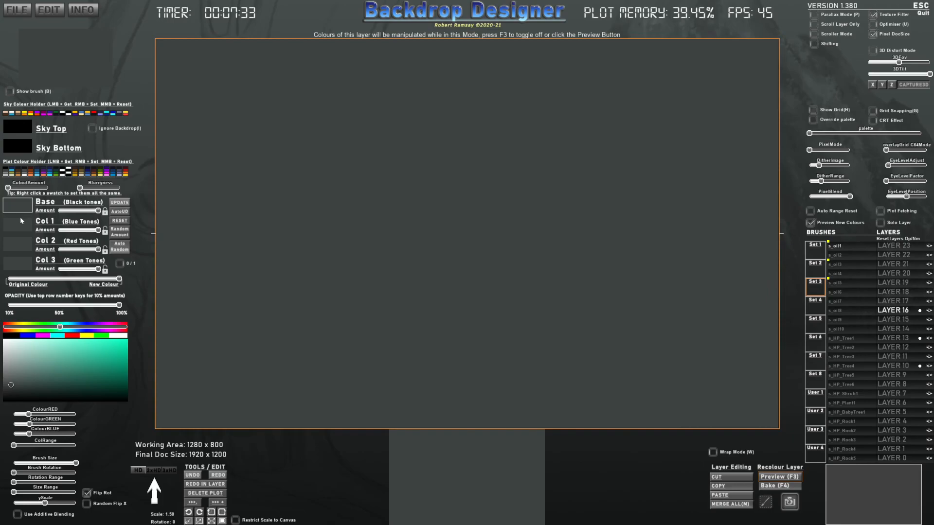
pyautogui.click(77, 173)
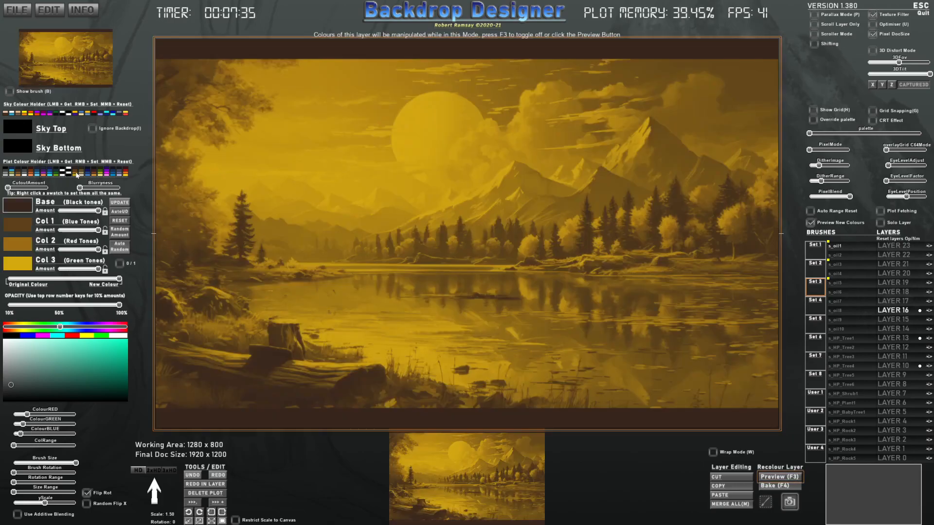
# - Try several stored plot palettes on layer 16, including blue and orange-brown, ending with the greyscale palette
pyautogui.click(89, 174)
pyautogui.click(94, 174)
pyautogui.click(81, 174)
pyautogui.click(76, 173)
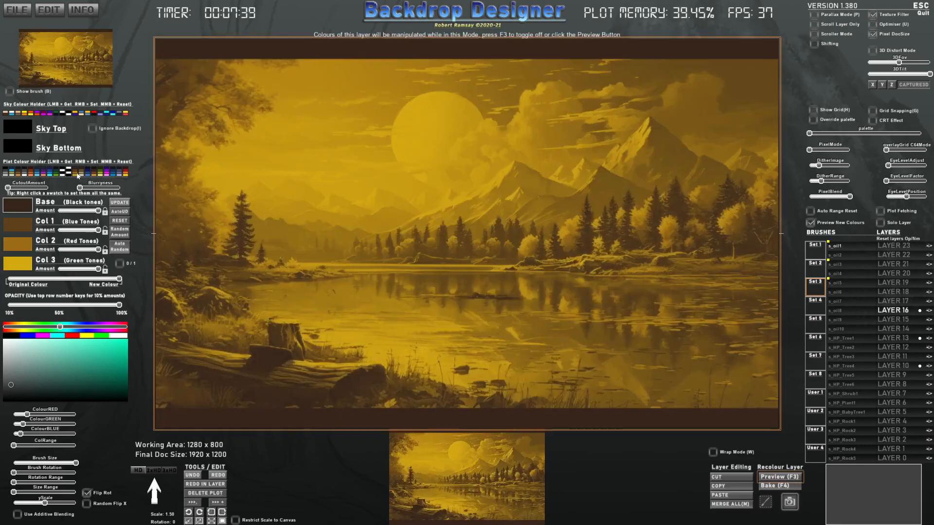
pyautogui.click(85, 173)
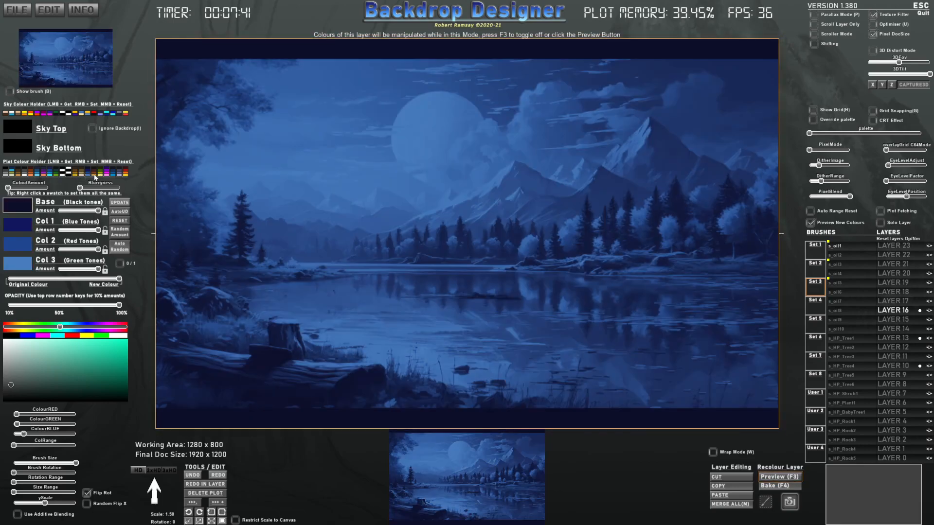
pyautogui.click(95, 174)
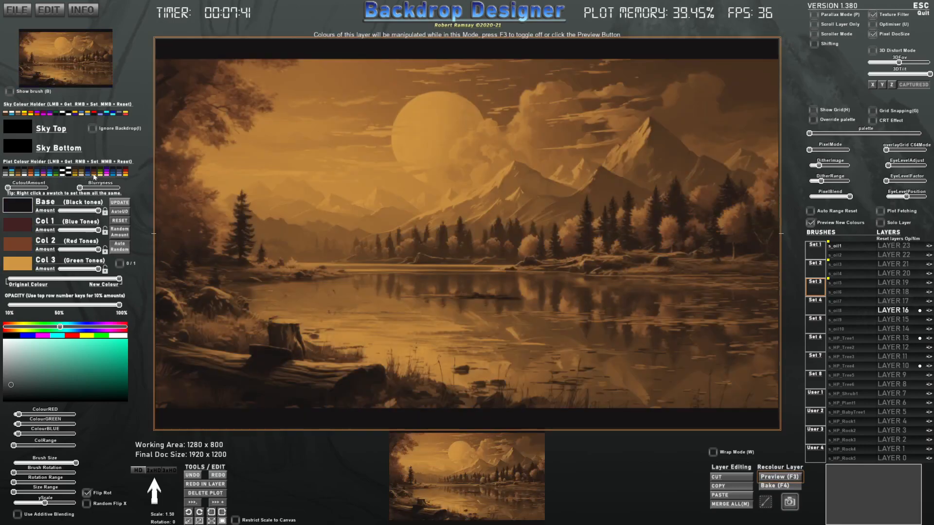
pyautogui.click(43, 174)
pyautogui.click(19, 176)
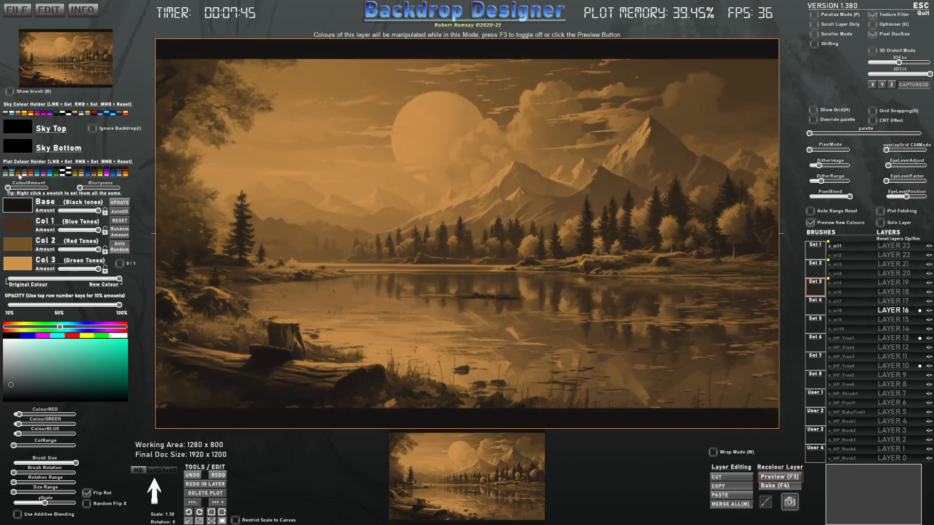
pyautogui.click(24, 175)
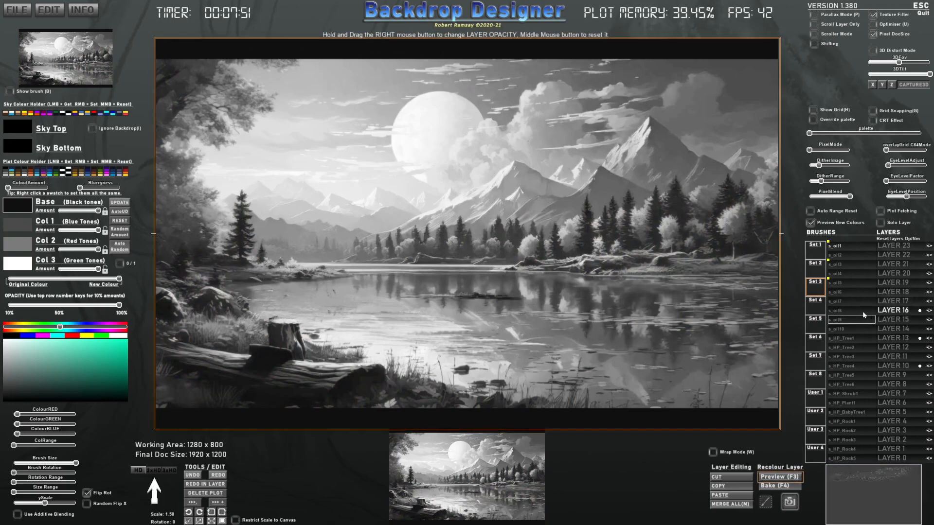
# - Turn on the 320x200px C64 pixel mode, reduce layer 16's opacity, and compare the image with that layer hidden and shown
pyautogui.moveTo(811, 151); pyautogui.dragTo(816, 151)
pyautogui.moveTo(911, 311)
pyautogui.mouseDown()
pyautogui.moveTo(884, 310)
pyautogui.moveTo(920, 312)
pyautogui.moveTo(883, 312)
pyautogui.moveTo(921, 313)
pyautogui.moveTo(909, 313)
pyautogui.mouseUp()
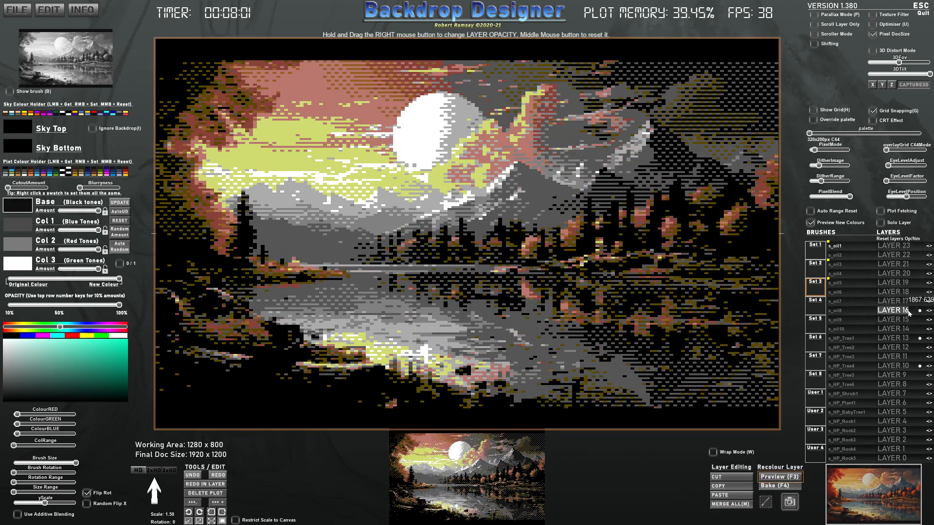
pyautogui.click(929, 311)
pyautogui.click(929, 312)
pyautogui.click(929, 312)
pyautogui.click(929, 312)
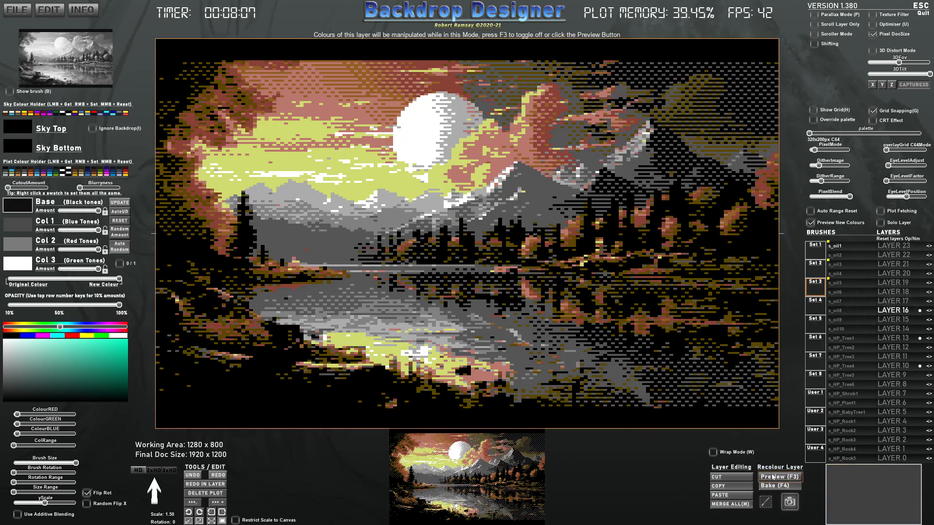
# - Try purple, red-yellow, blue, black-and-white and green palettes on layer 16 in the C64 preview
pyautogui.click(101, 174)
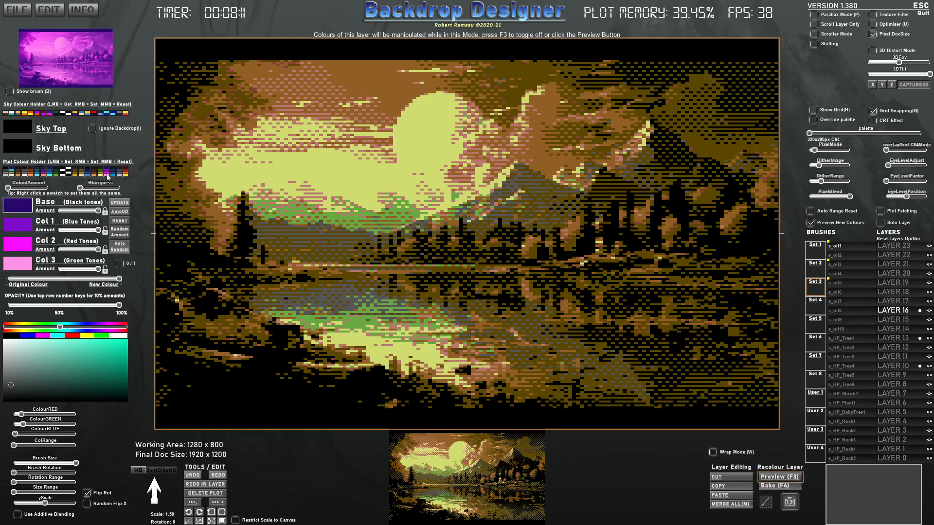
pyautogui.click(113, 173)
pyautogui.click(88, 173)
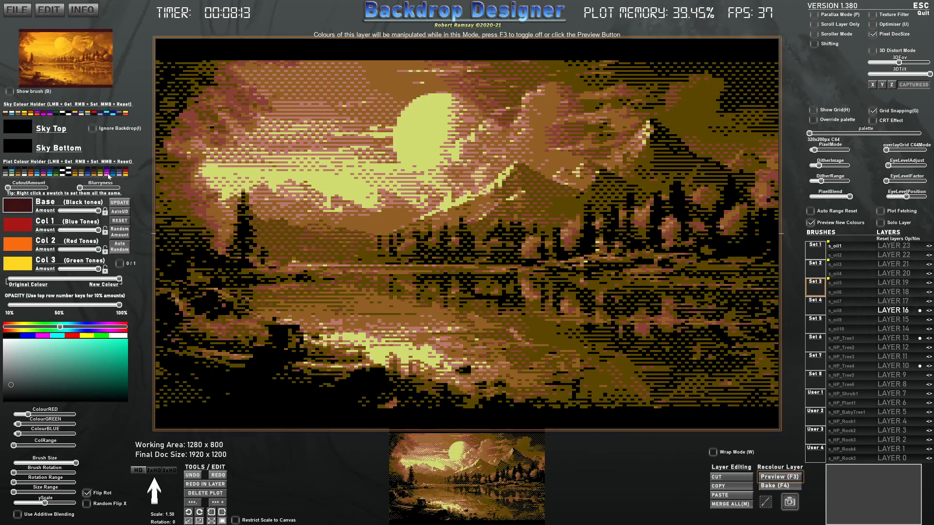
pyautogui.click(87, 173)
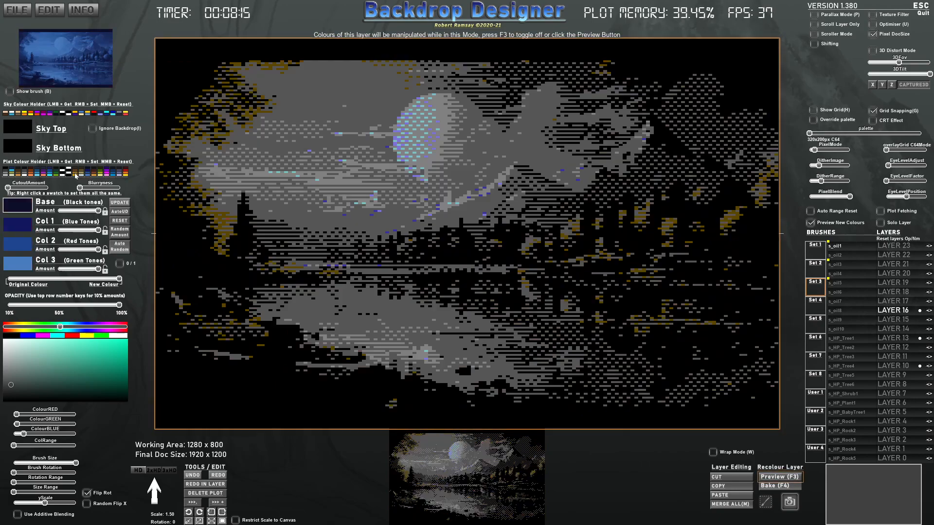
pyautogui.click(75, 174)
pyautogui.click(68, 173)
pyautogui.click(64, 174)
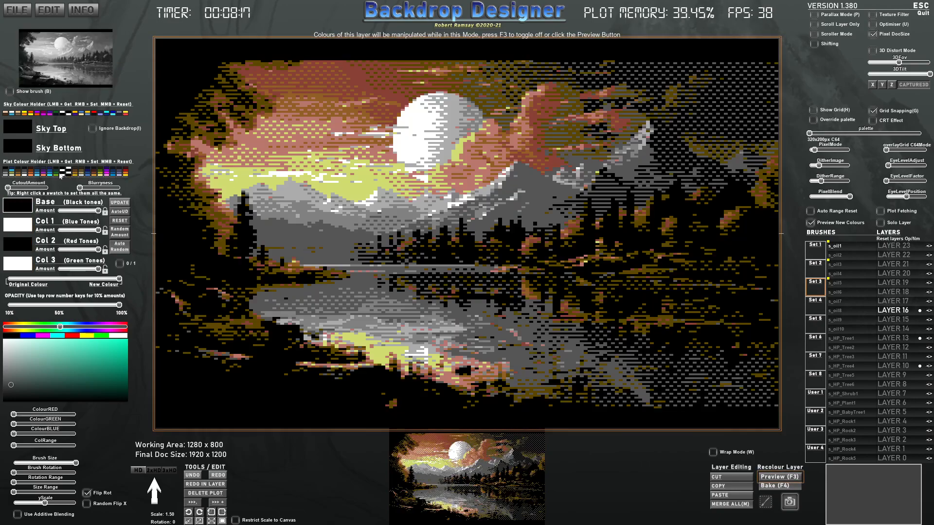
pyautogui.click(58, 173)
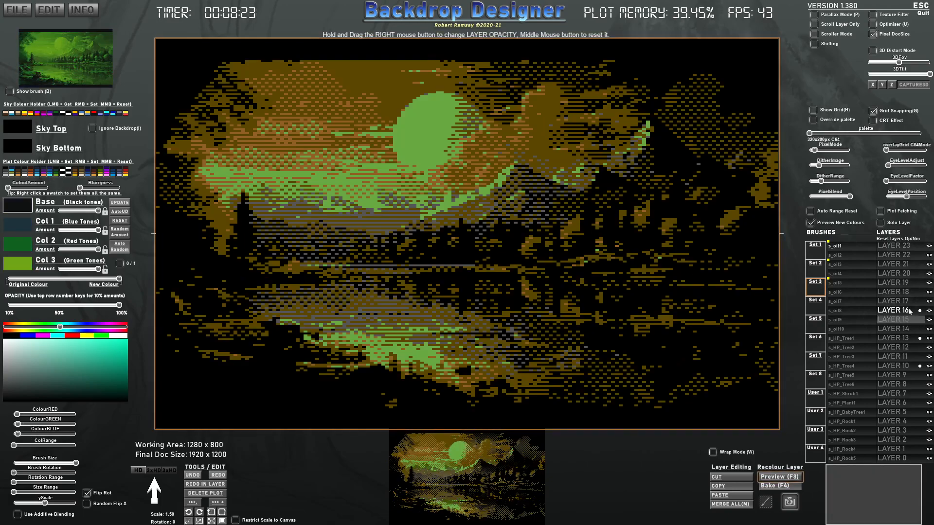
# - Lower layer 16's opacity further so the green recolouring only faintly tints the painting
pyautogui.rightClick(890, 310)
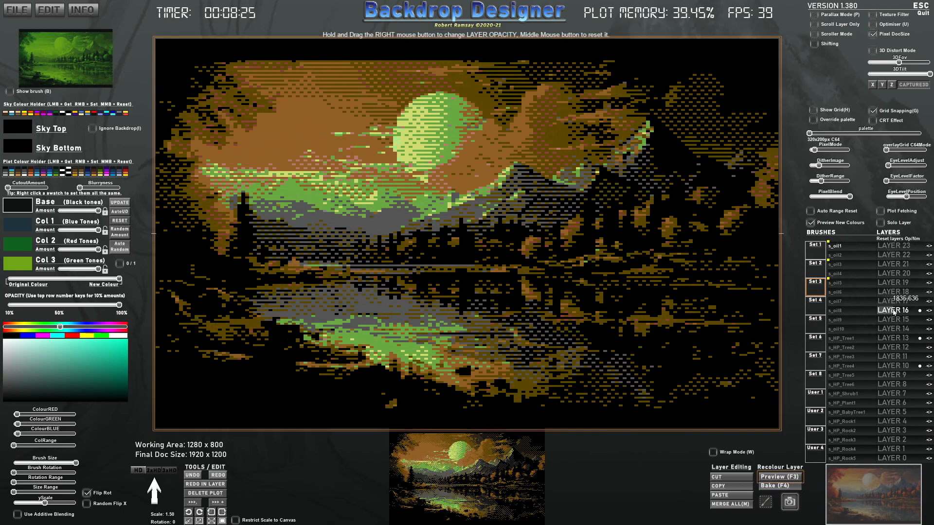
pyautogui.rightClick(885, 312)
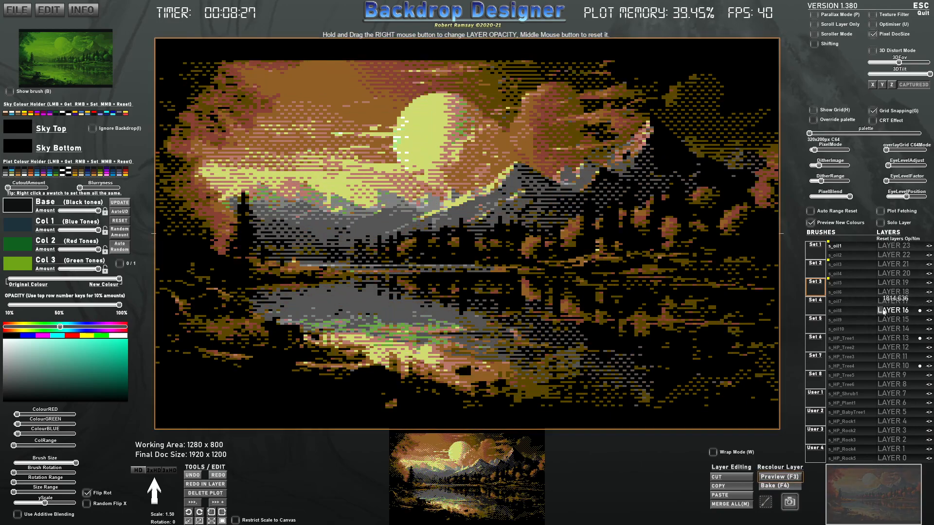
pyautogui.moveTo(885, 311)
pyautogui.mouseDown()
pyautogui.moveTo(904, 312)
pyautogui.moveTo(884, 311)
pyautogui.mouseUp()
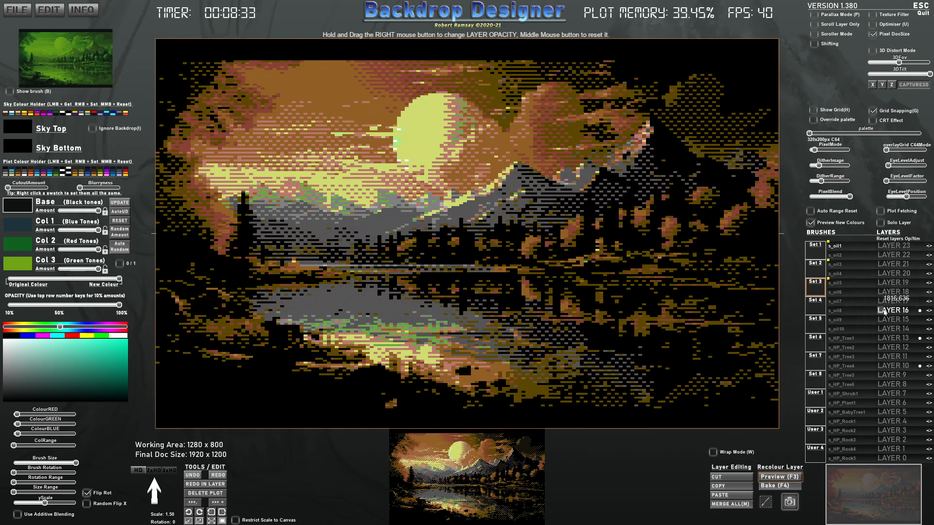
# - Try the light blue palette on layer 16, check the layer's visibility, and switch to the orange-brown palette
pyautogui.click(43, 173)
pyautogui.click(36, 174)
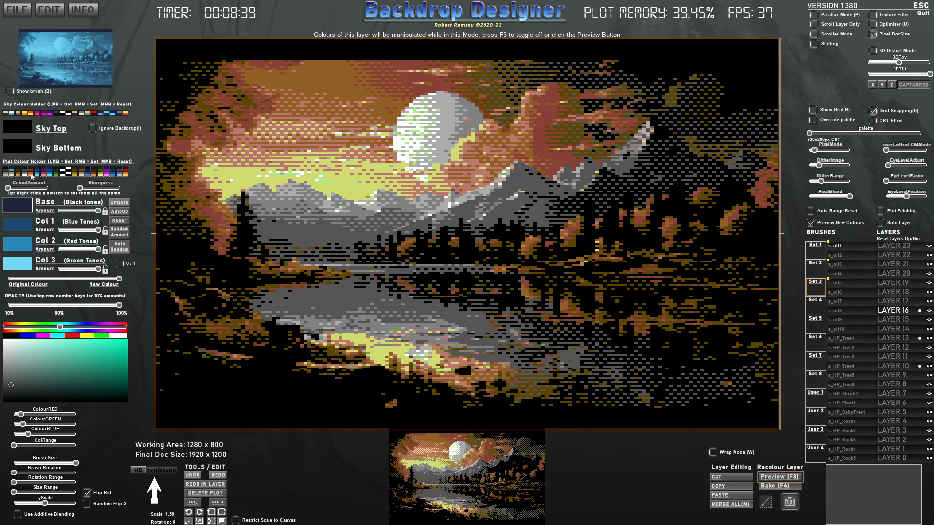
pyautogui.click(929, 311)
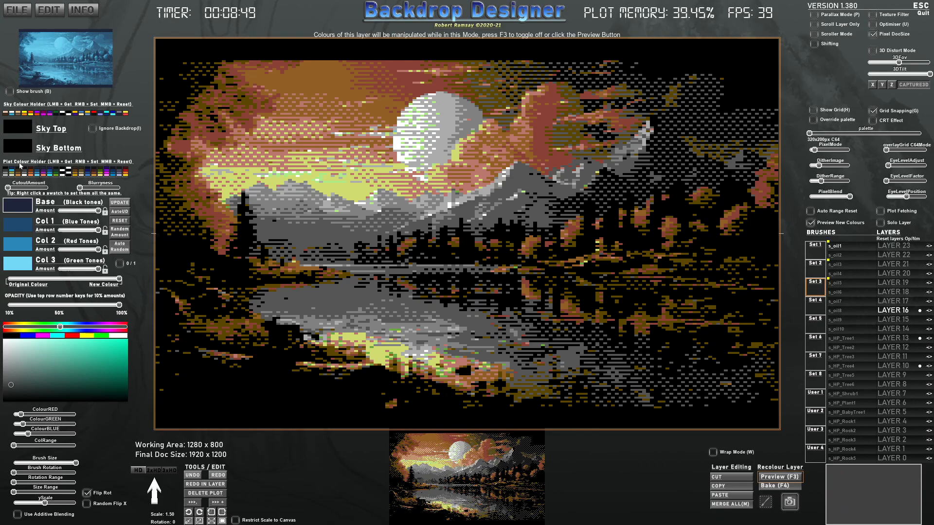
pyautogui.click(75, 172)
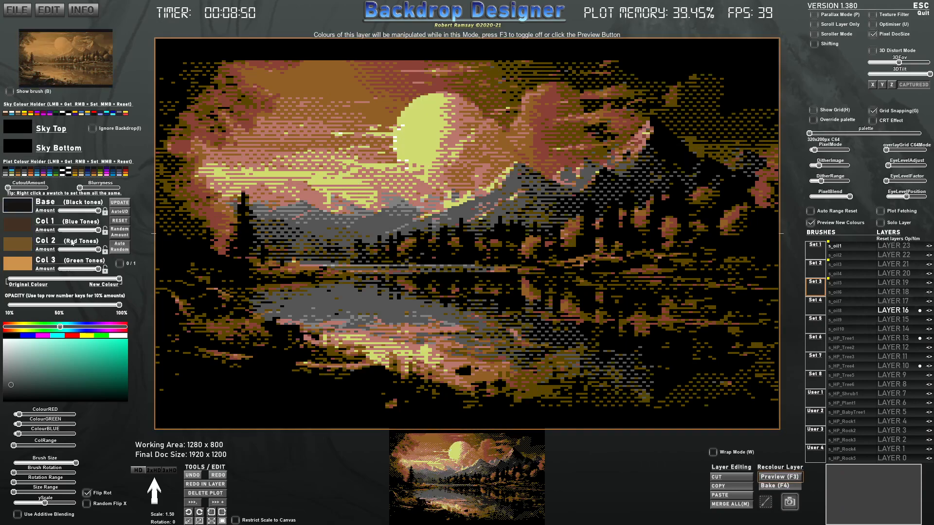
# - Change layer 16's Base colour for the black tones to a very pale pink
pyautogui.click(20, 204)
pyautogui.moveTo(85, 365)
pyautogui.mouseDown()
pyautogui.moveTo(73, 343)
pyautogui.moveTo(18, 340)
pyautogui.mouseUp()
pyautogui.click(57, 336)
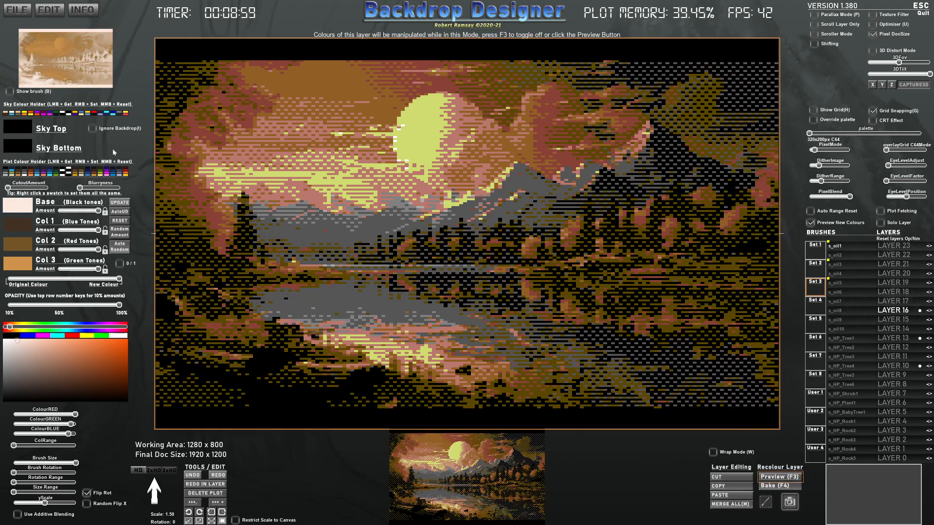
# - Turn off the C64 pixel mode and reduce the Base (Black tones) amount in layer 16's recolour preview
pyautogui.moveTo(820, 151); pyautogui.dragTo(809, 150)
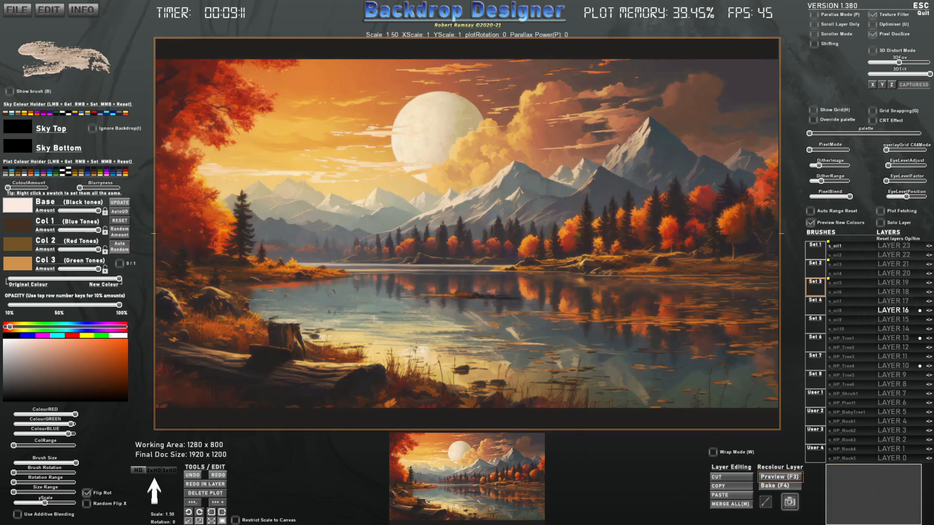
pyautogui.click(764, 476)
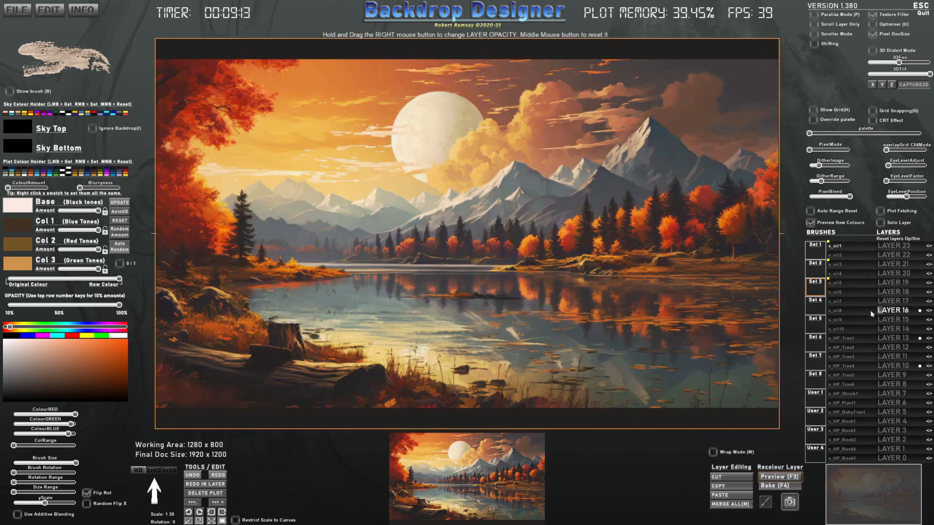
pyautogui.click(82, 212)
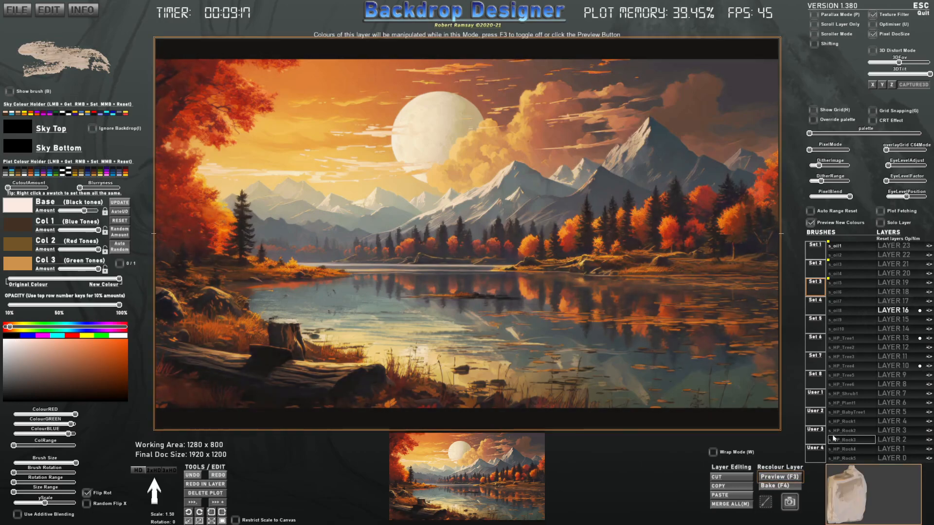
# - Show the User 1 brush set, turn the 320x200px C64 pixel mode back on, and adjust layer 16's opacity
pyautogui.click(814, 397)
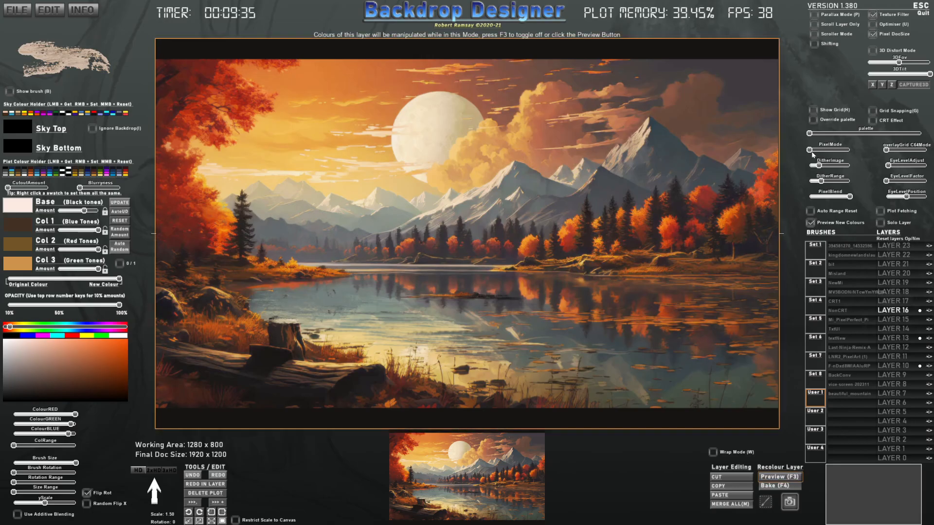
pyautogui.moveTo(814, 152)
pyautogui.mouseDown()
pyautogui.moveTo(840, 152)
pyautogui.moveTo(816, 152)
pyautogui.mouseUp()
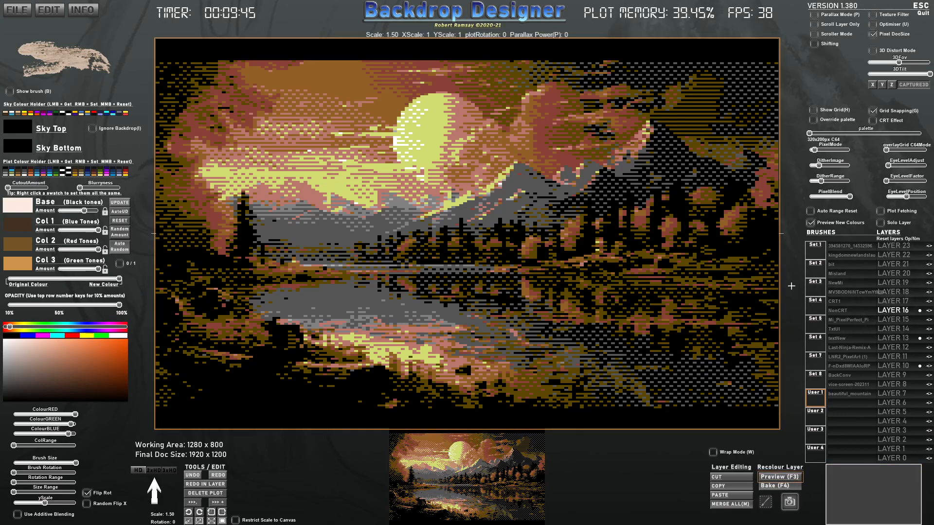
pyautogui.rightClick(898, 312)
pyautogui.moveTo(900, 312); pyautogui.dragTo(884, 312)
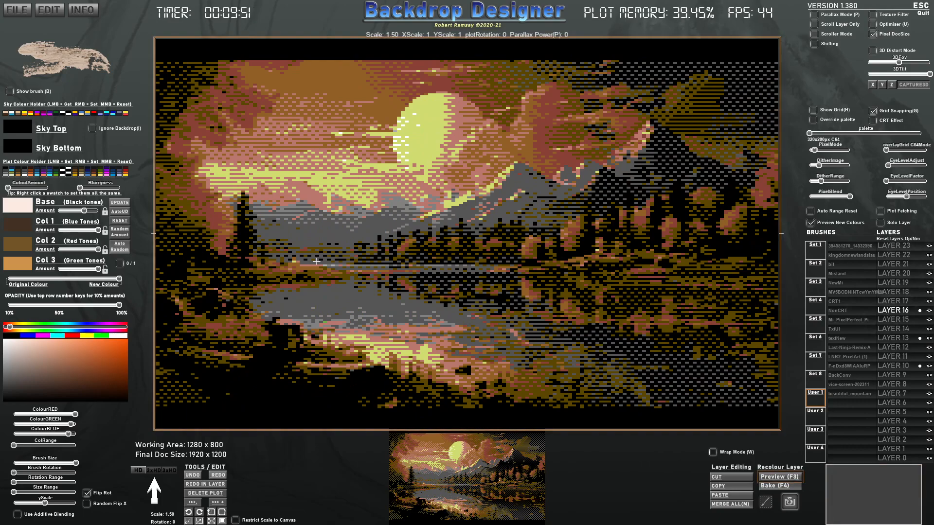
# - Compare the painting with and without layer 16's recolouring by switching the active layer between 18, 16 and 19
pyautogui.click(893, 292)
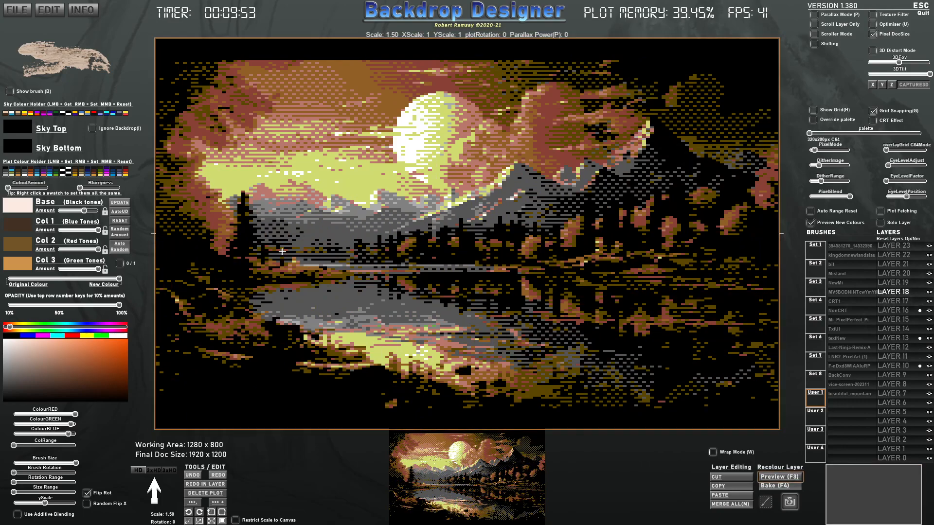
pyautogui.click(904, 311)
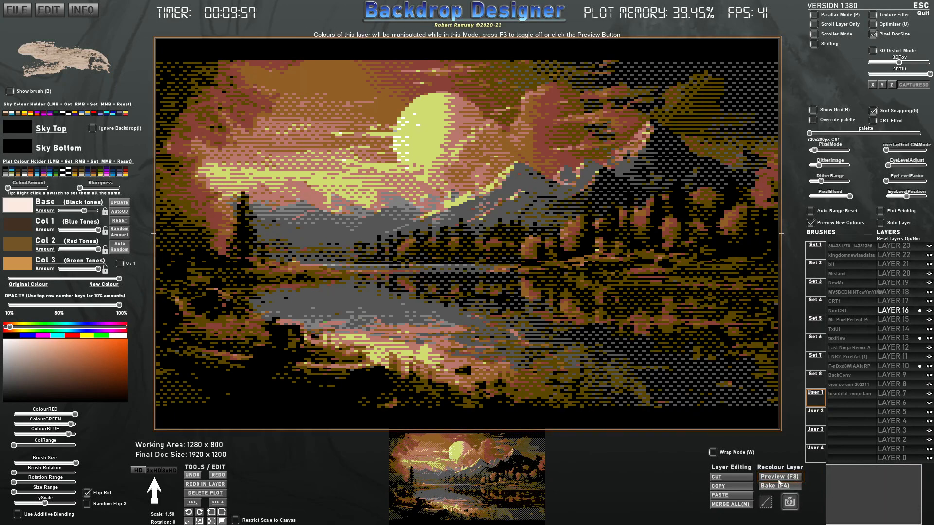
pyautogui.click(894, 283)
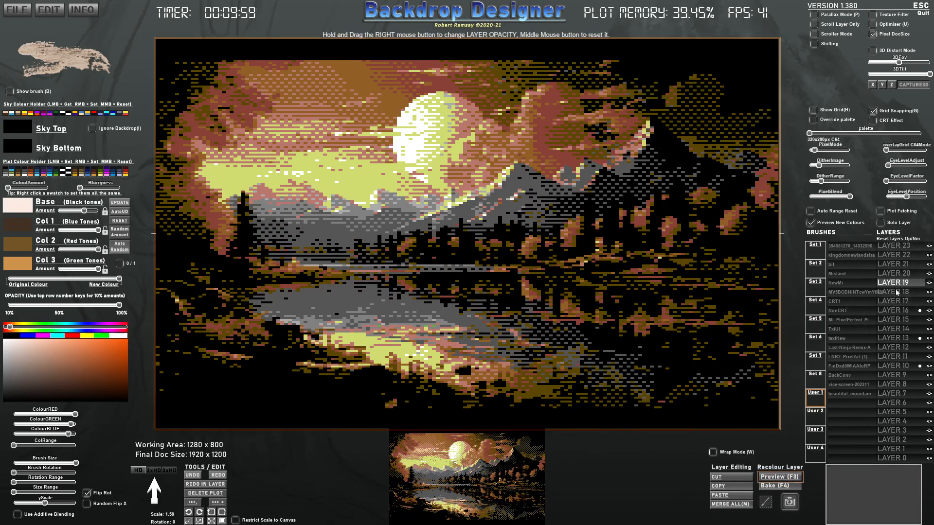
# - Make layer 16 active and switch its visibility off and on to compare the painting with and without it
pyautogui.click(900, 311)
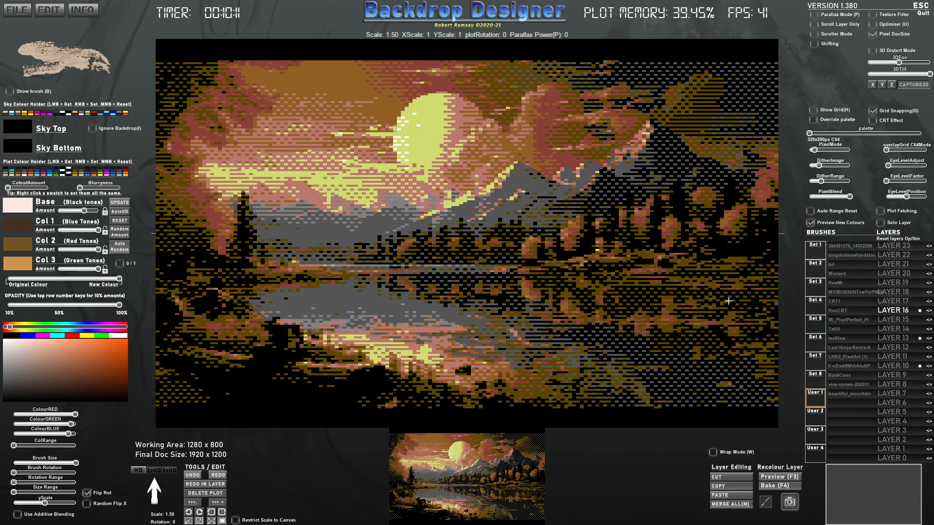
pyautogui.click(930, 311)
pyautogui.click(929, 312)
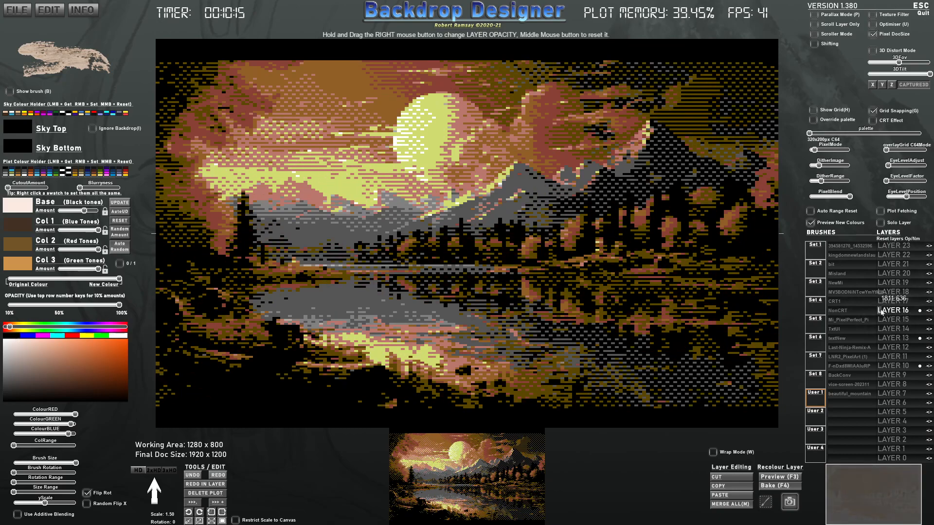
# - Enable the CRT effect, capture the canvas as a brush with the fast capture, and place it on layer 20
pyautogui.click(873, 121)
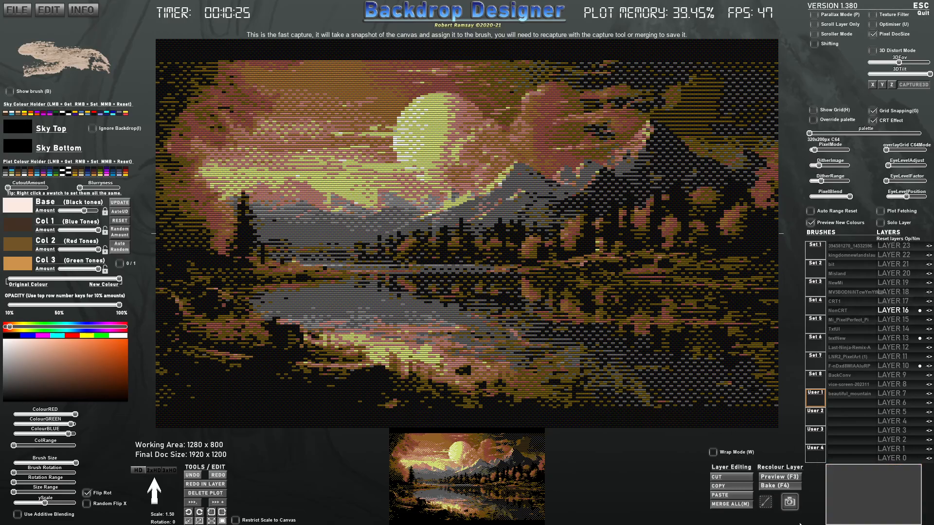
pyautogui.click(793, 507)
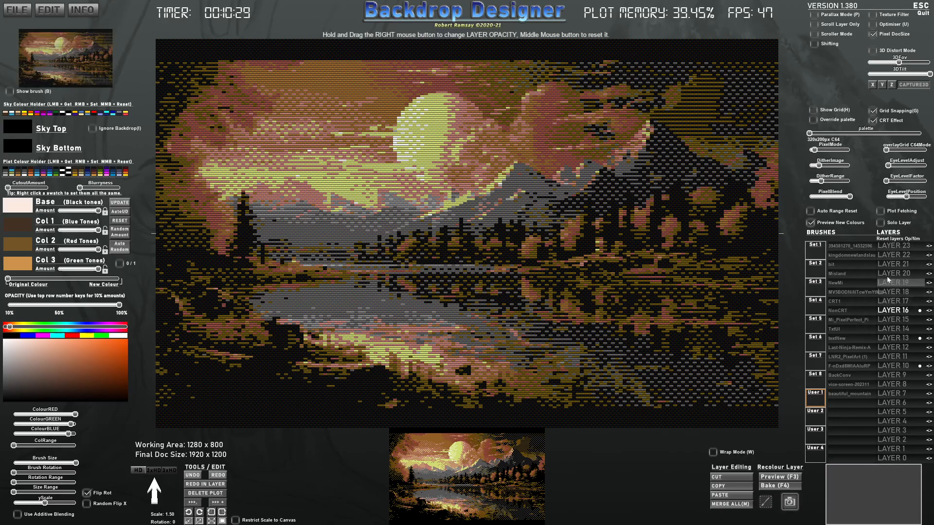
pyautogui.click(223, 521)
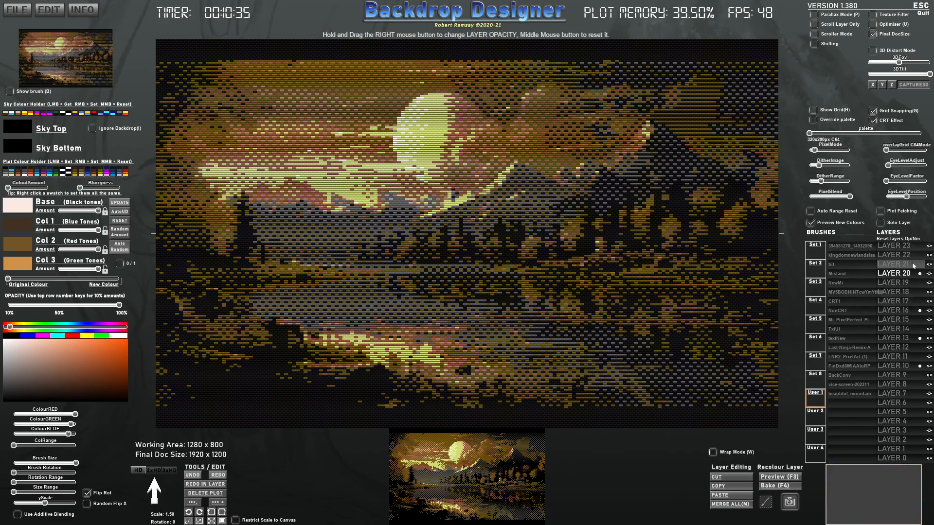
# - Turn off the pixel mode, enable Texture Filter, and slightly raise the Blurriness in layer 20's recolour preview
pyautogui.moveTo(814, 151); pyautogui.dragTo(808, 150)
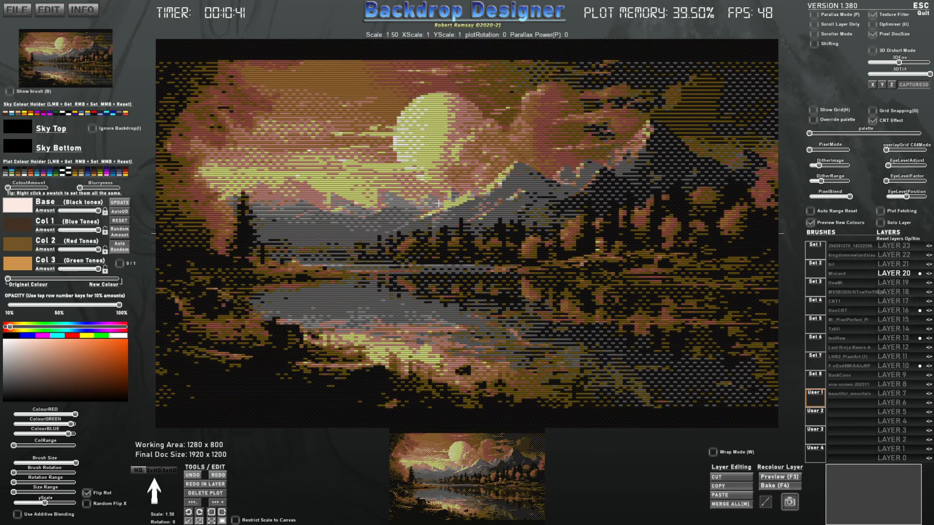
pyautogui.click(874, 15)
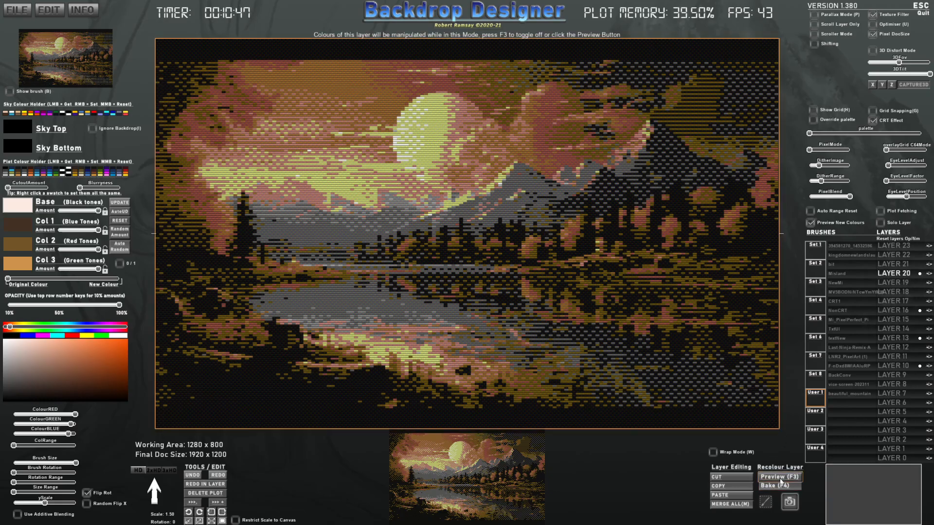
pyautogui.moveTo(7, 279)
pyautogui.mouseDown()
pyautogui.moveTo(110, 279)
pyautogui.moveTo(1, 276)
pyautogui.mouseUp()
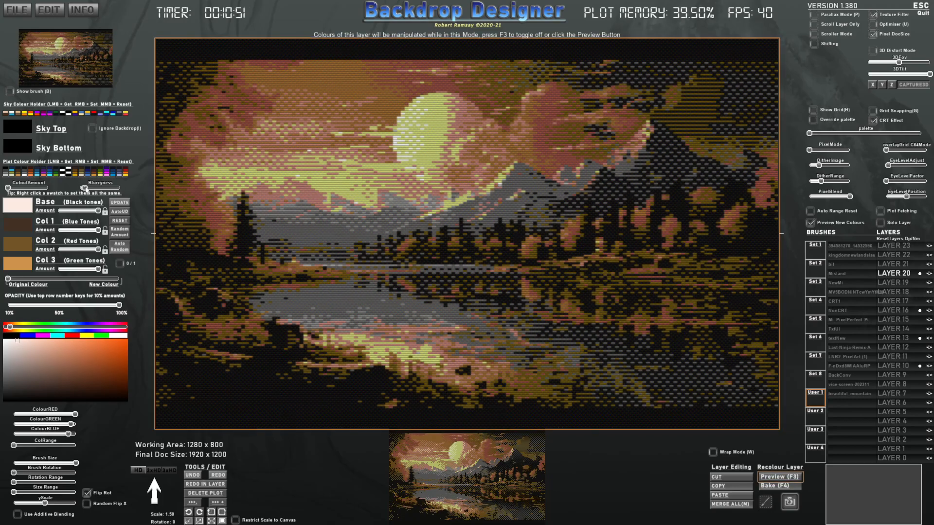
pyautogui.moveTo(90, 188)
pyautogui.mouseDown()
pyautogui.moveTo(102, 189)
pyautogui.moveTo(72, 189)
pyautogui.mouseUp()
pyautogui.moveTo(84, 188)
pyautogui.mouseDown()
pyautogui.moveTo(111, 190)
pyautogui.moveTo(82, 190)
pyautogui.mouseUp()
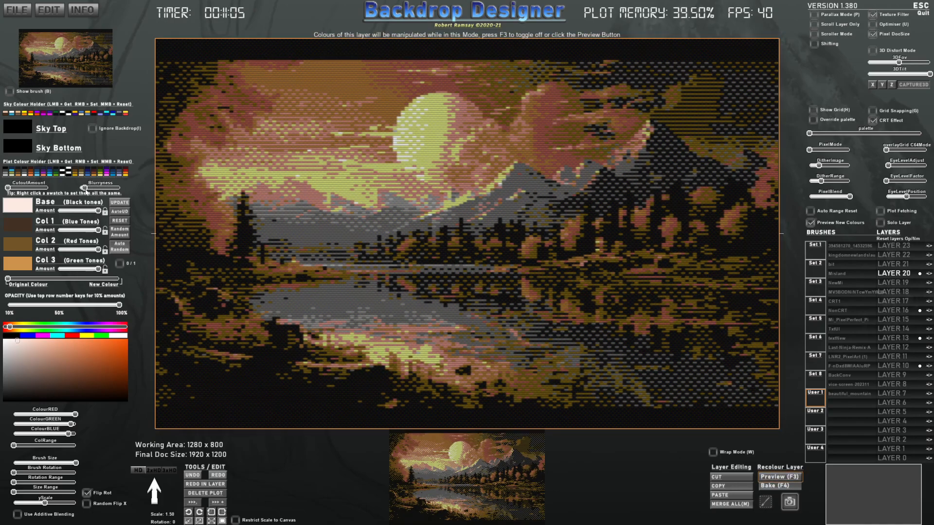
pyautogui.moveTo(84, 190); pyautogui.dragTo(85, 189)
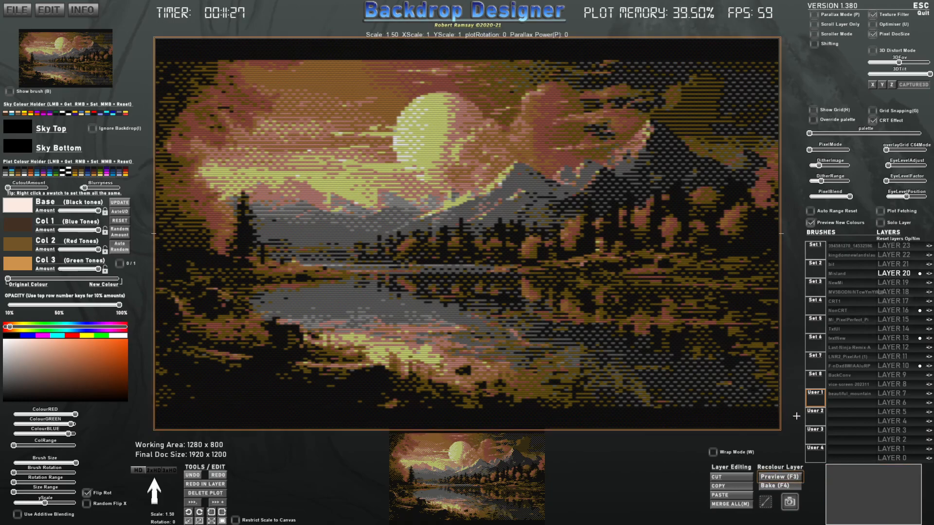
# - Try the 320x200px C64 pixel mode over the captured picture, disabling the CRT effect before turning the pixel mode back off
pyautogui.click(821, 380)
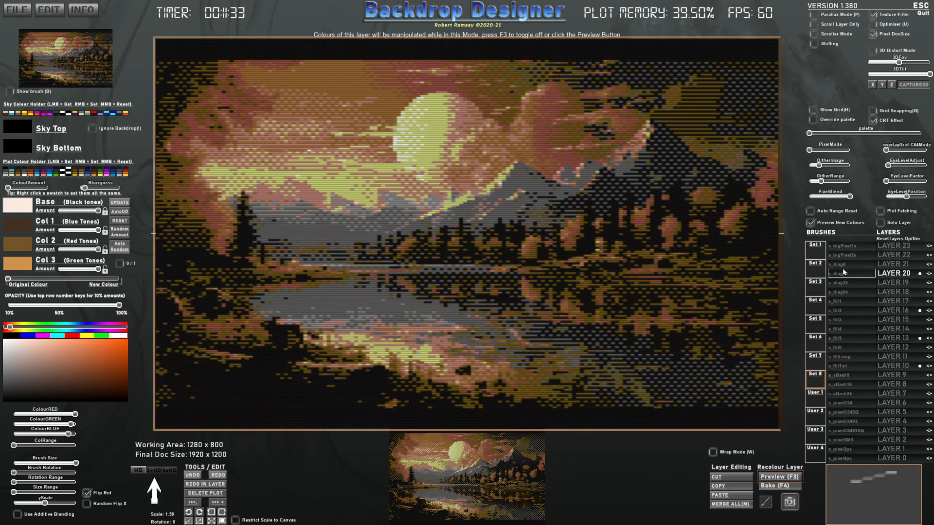
pyautogui.click(815, 150)
pyautogui.moveTo(816, 150); pyautogui.dragTo(815, 150)
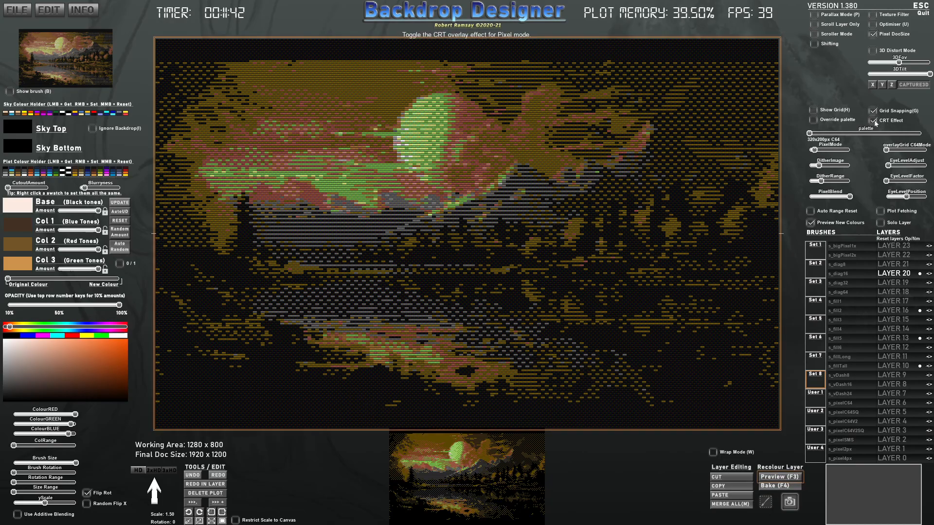
pyautogui.click(875, 122)
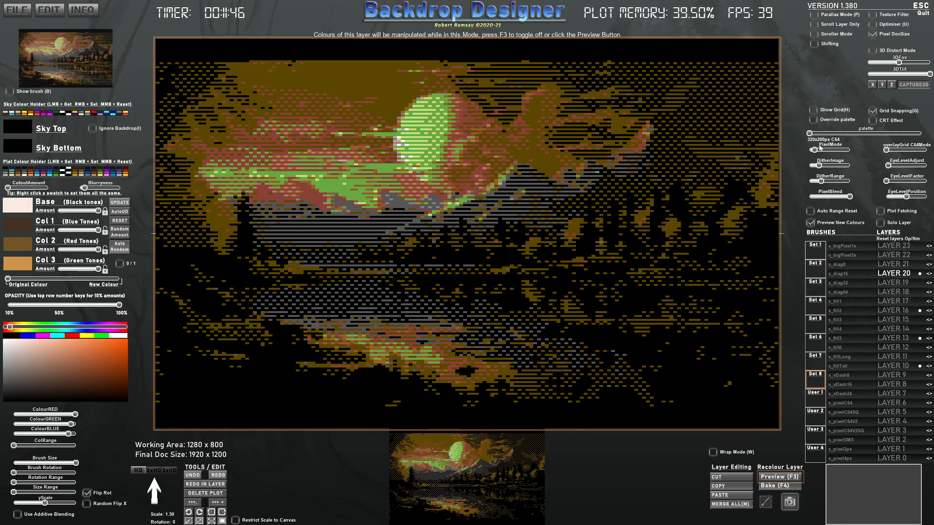
pyautogui.moveTo(821, 148); pyautogui.dragTo(809, 149)
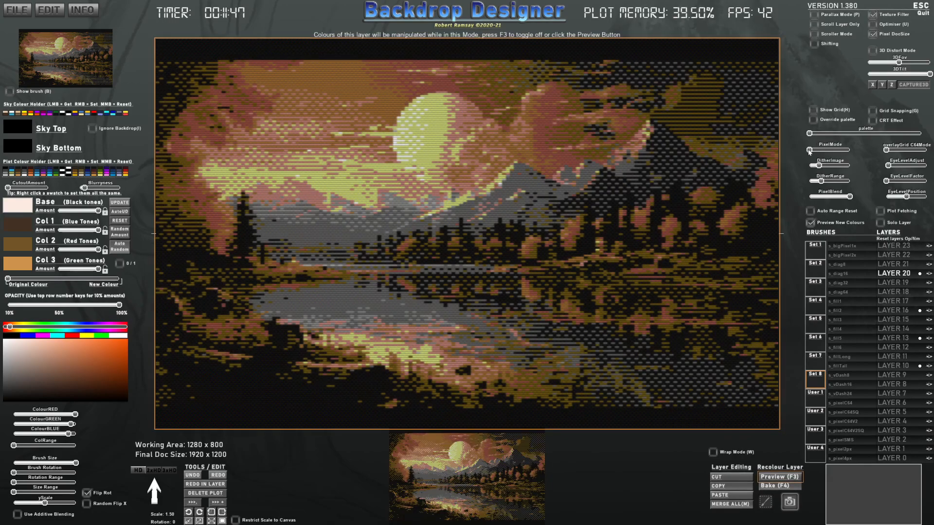
# - Look through brush sets 7 and 5, and permanently delete the s_BigBranch1 brush from Set 1
pyautogui.click(811, 357)
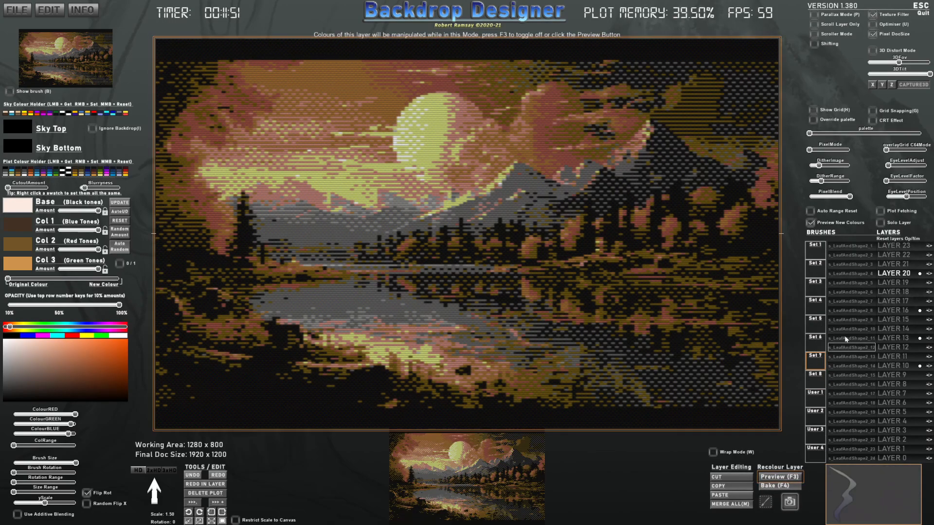
pyautogui.click(820, 327)
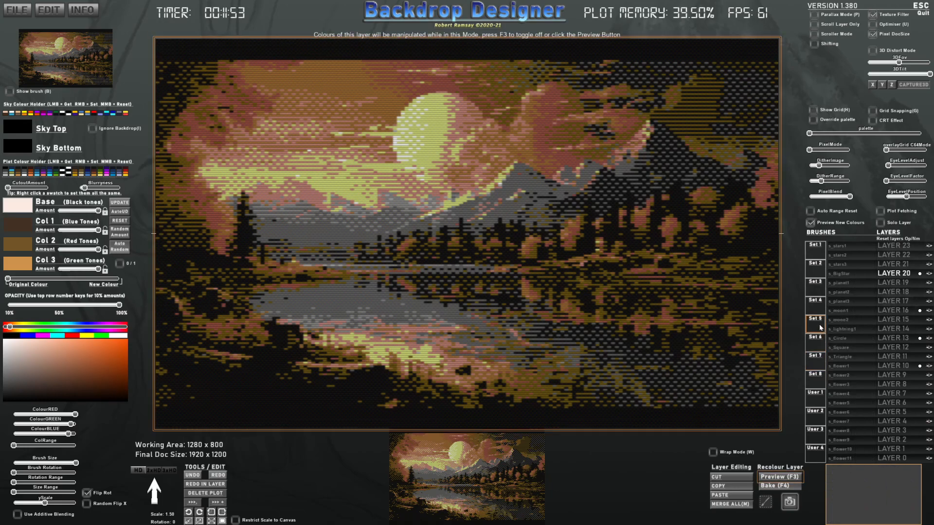
pyautogui.click(816, 253)
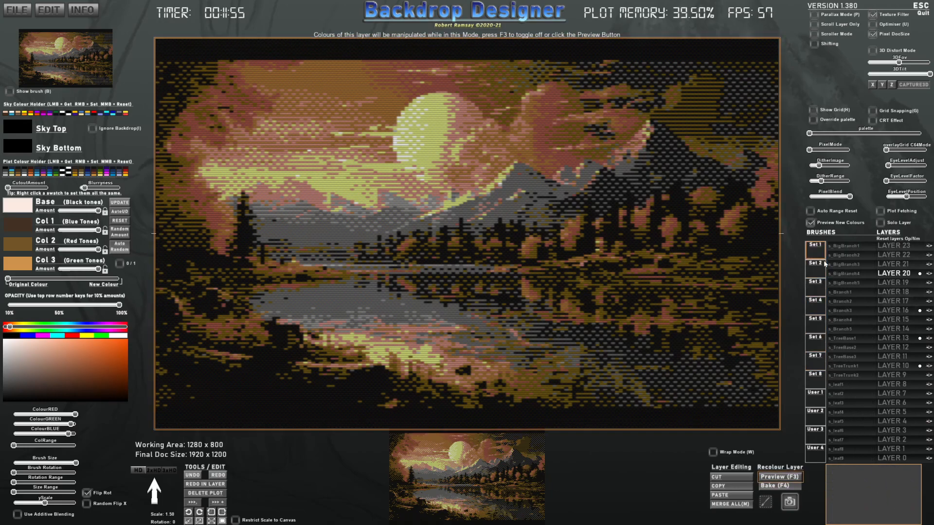
pyautogui.click(853, 251)
pyautogui.rightClick(858, 248)
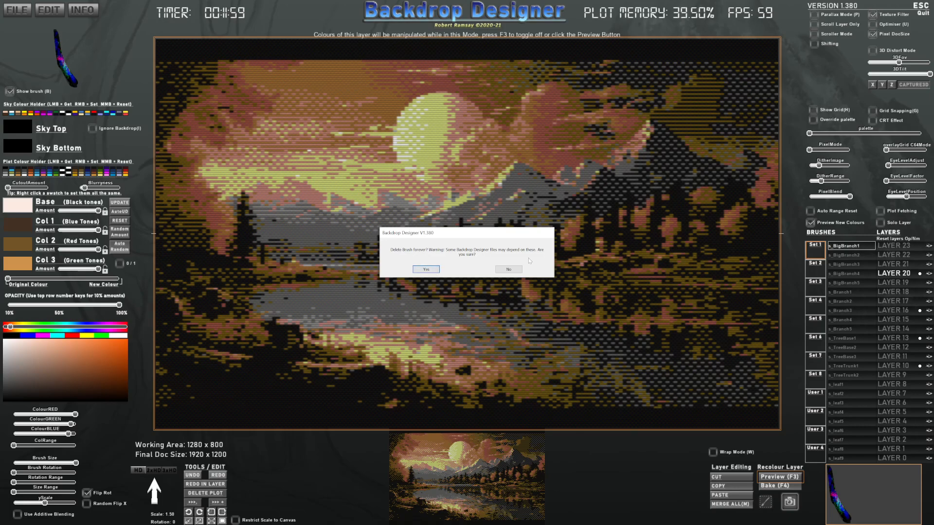
pyautogui.click(432, 271)
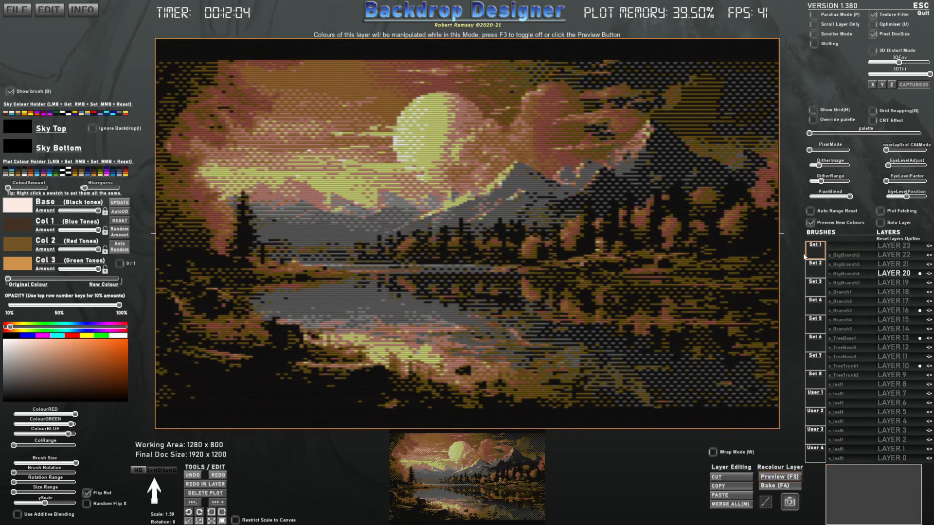
# - Import the baby photo from its Desktop folder as a brush in the empty first slot of Set 1
pyautogui.click(847, 247)
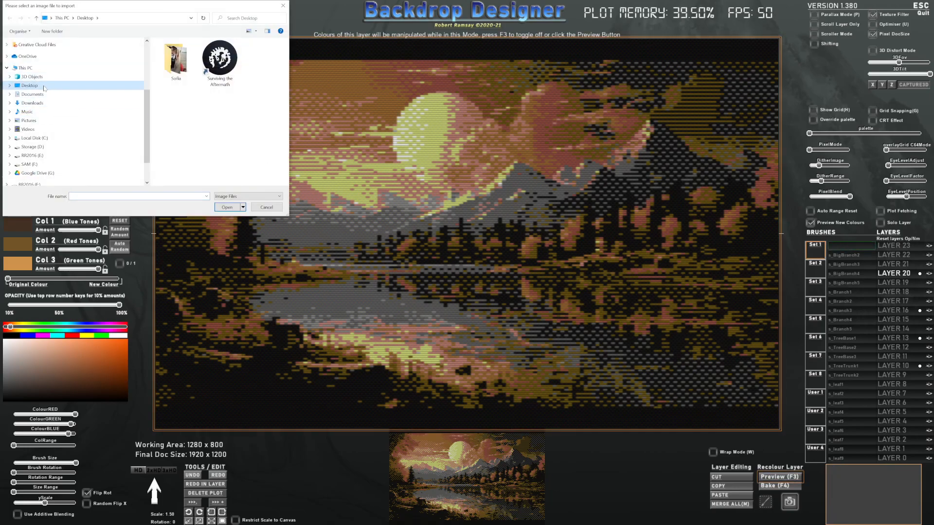
pyautogui.doubleClick(178, 64)
pyautogui.doubleClick(259, 72)
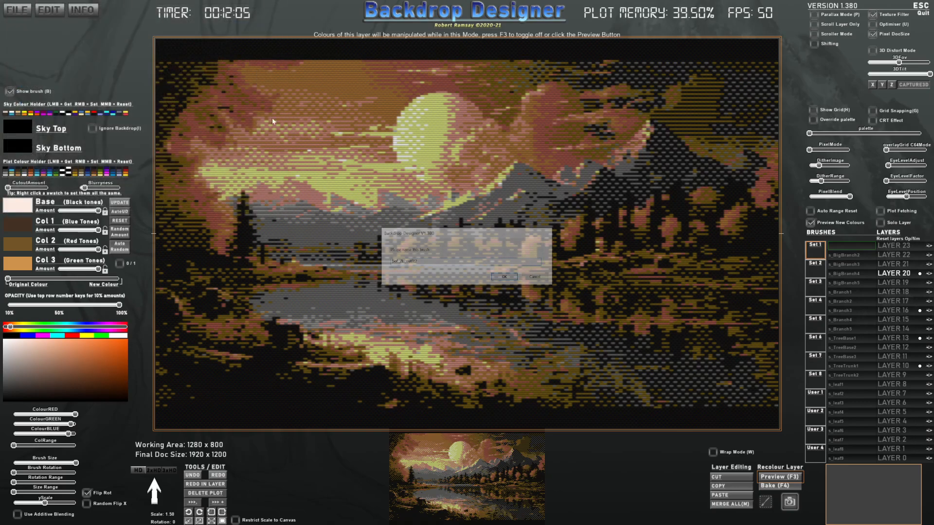
pyautogui.click(504, 277)
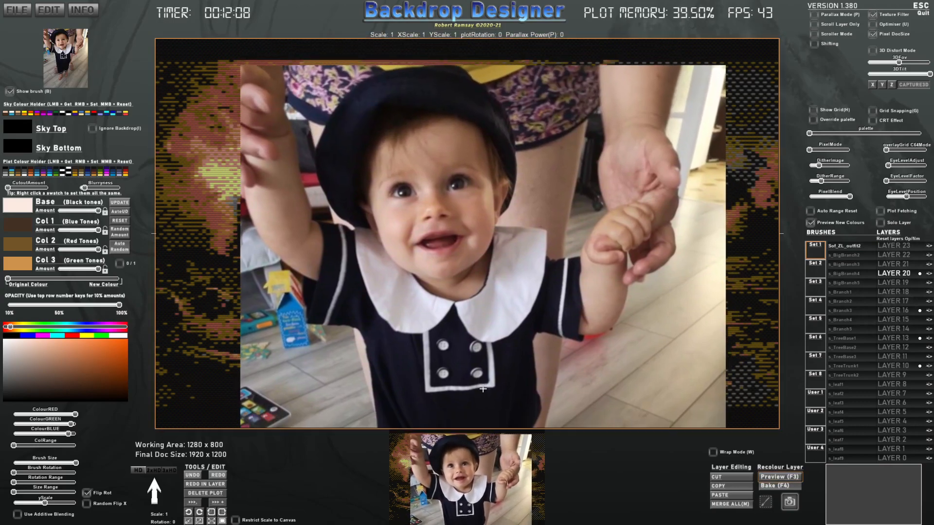
# - Place the baby photo over the painting at about 1.07 scale and turn on the 320x200px C64 pixel mode
pyautogui.scroll(2, 483, 389)
pyautogui.scroll(-1, 491, 397)
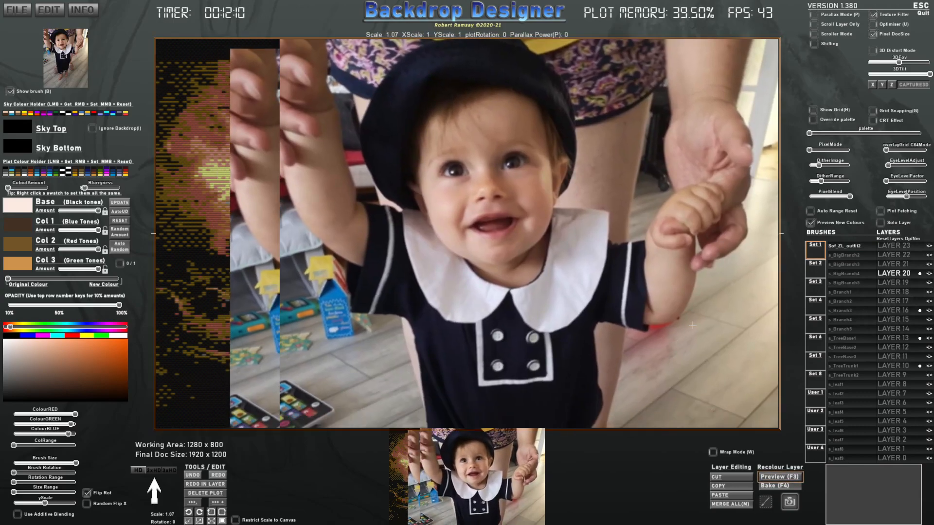
pyautogui.press('F3')
pyautogui.click(813, 151)
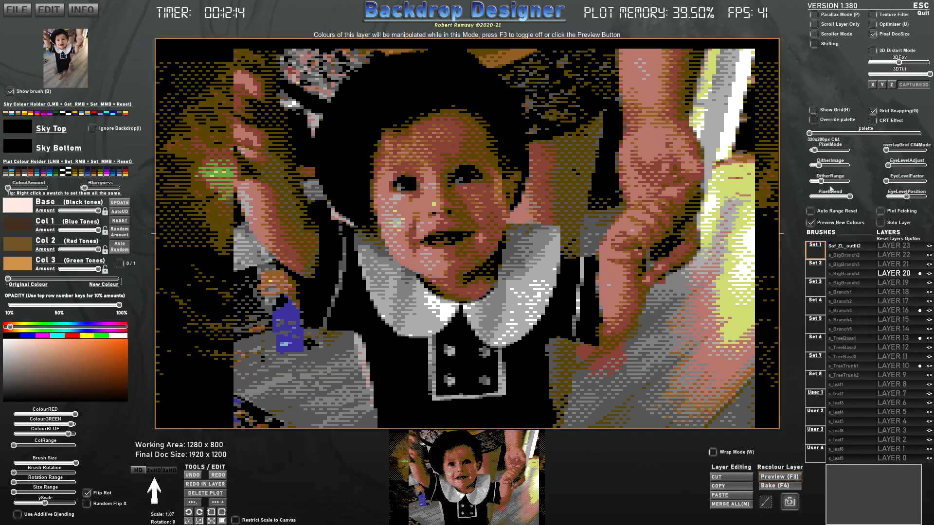
# - Adjust the DitherImage, DitherRange and PixelBlend of the C64 conversion, remove the placed photo, and enable Override palette
pyautogui.moveTo(850, 198); pyautogui.dragTo(818, 183)
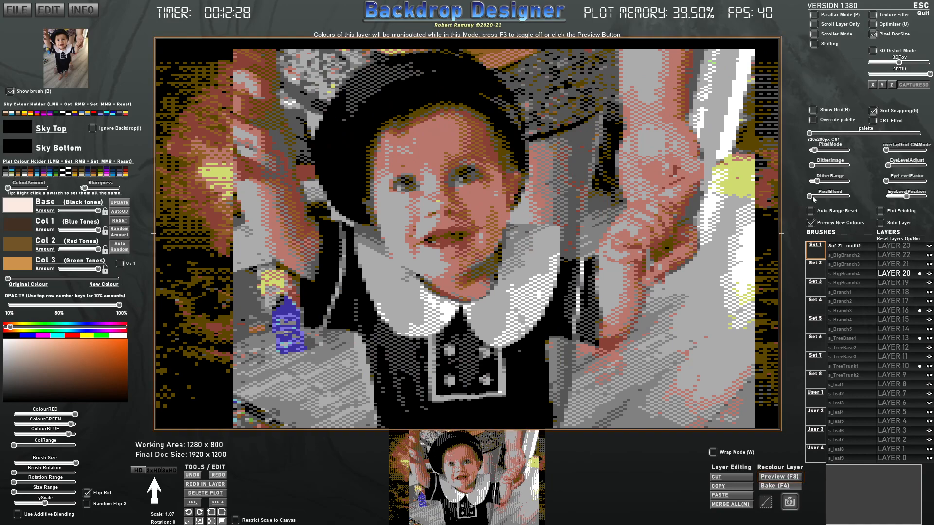
pyautogui.moveTo(886, 150)
pyautogui.mouseDown()
pyautogui.moveTo(933, 154)
pyautogui.moveTo(872, 153)
pyautogui.mouseUp()
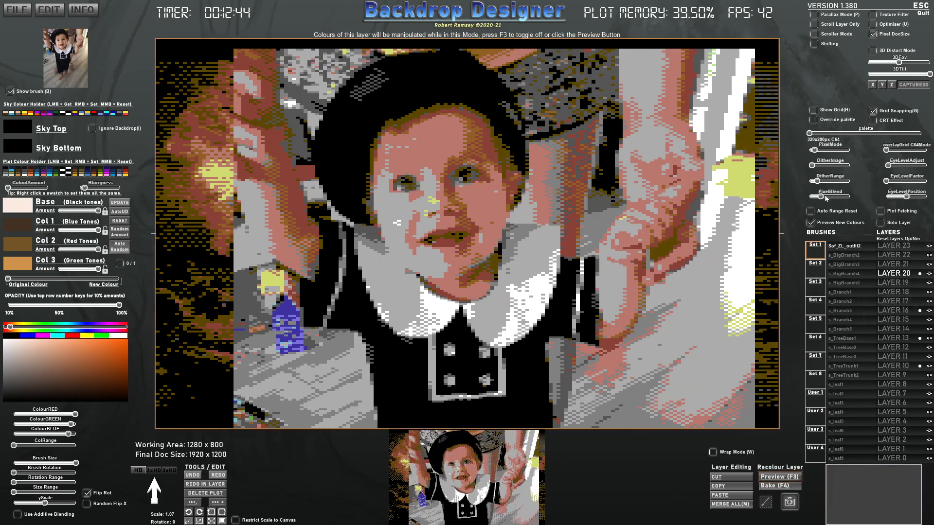
pyautogui.click(851, 197)
pyautogui.moveTo(853, 198); pyautogui.dragTo(788, 134)
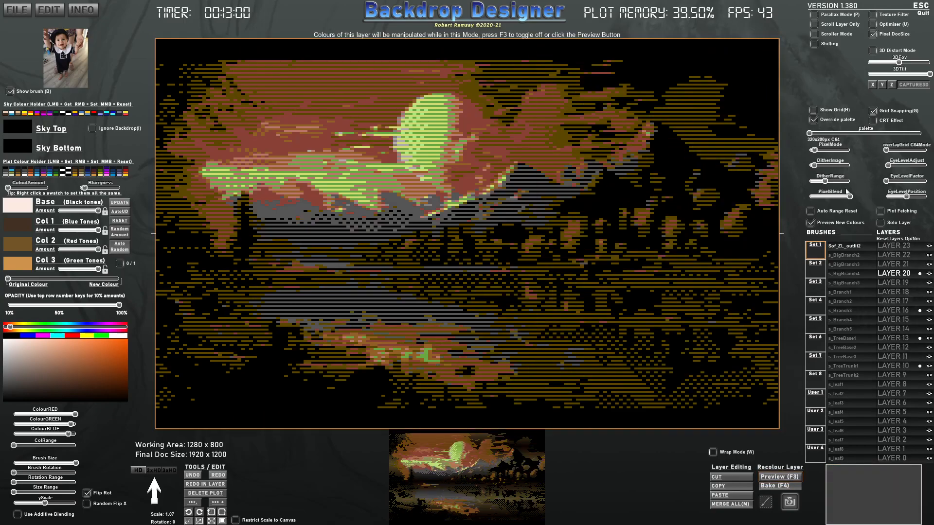
# - Turn off the pixel mode and export the full merged lake image as a PNG file
pyautogui.moveTo(816, 151); pyautogui.dragTo(812, 152)
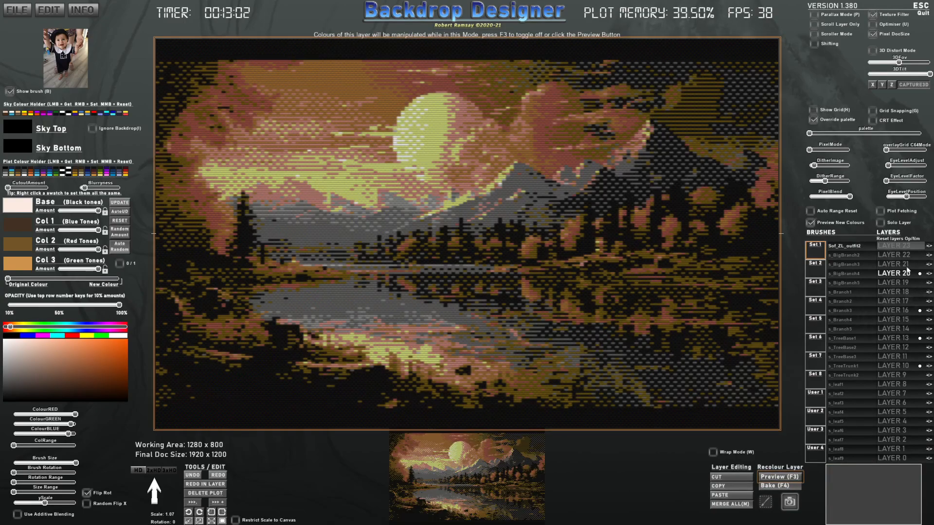
pyautogui.click(848, 248)
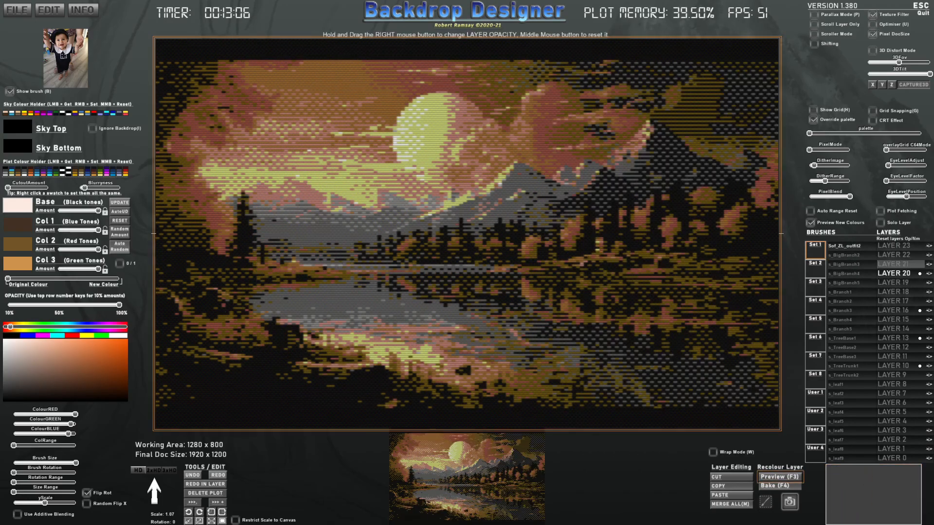
pyautogui.click(11, 15)
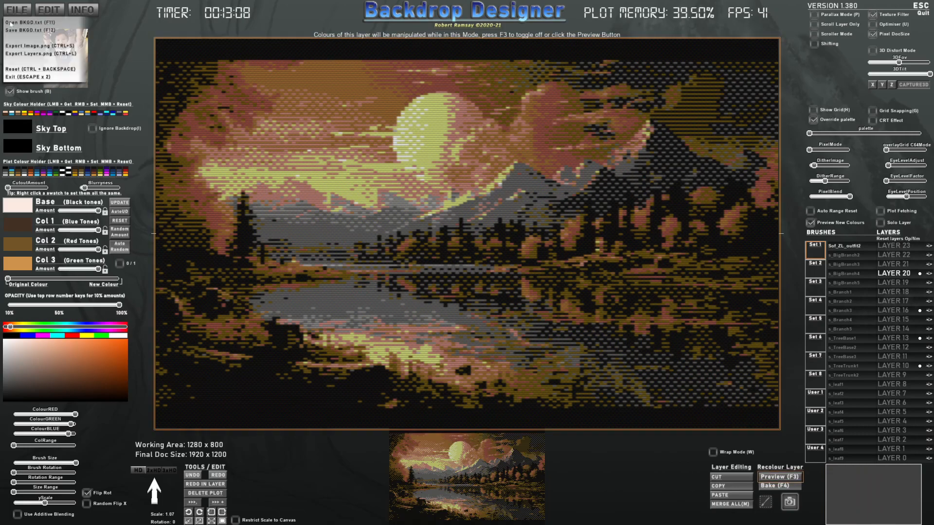
pyautogui.click(24, 47)
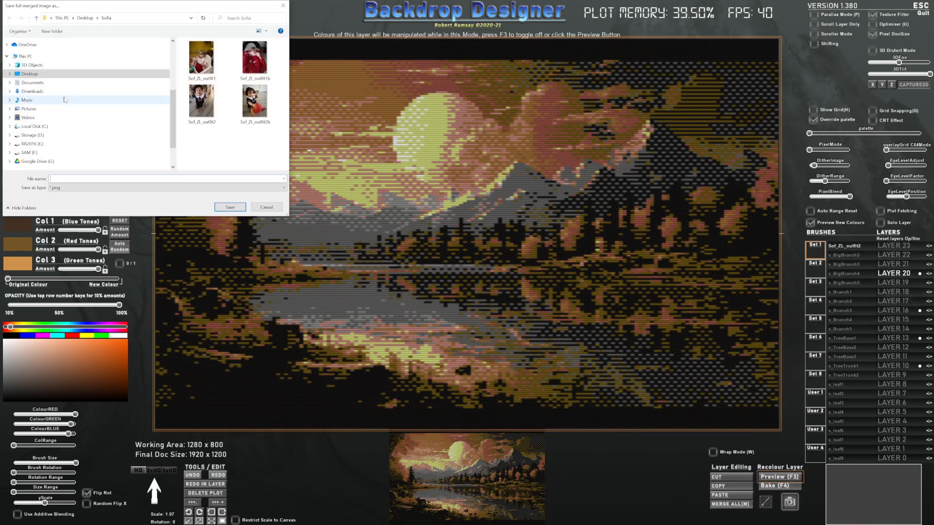
pyautogui.click(149, 177)
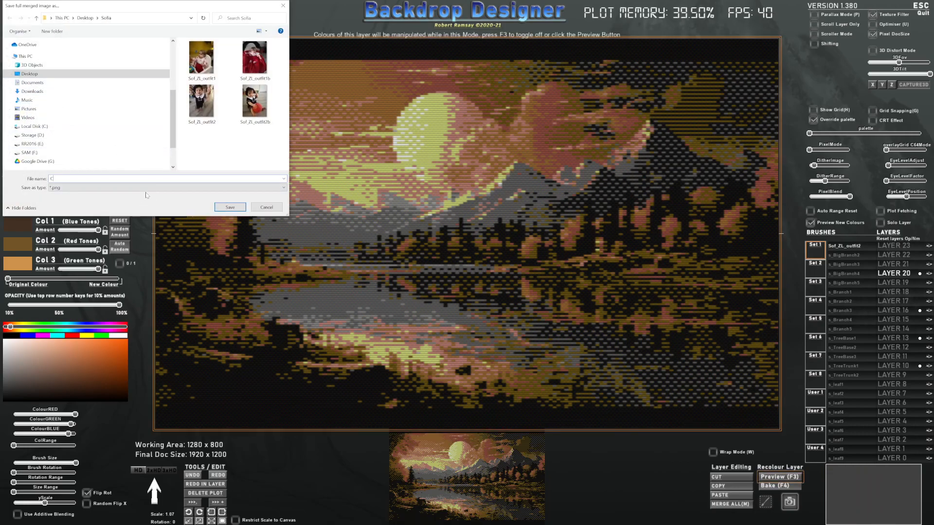
pyautogui.press('Return')
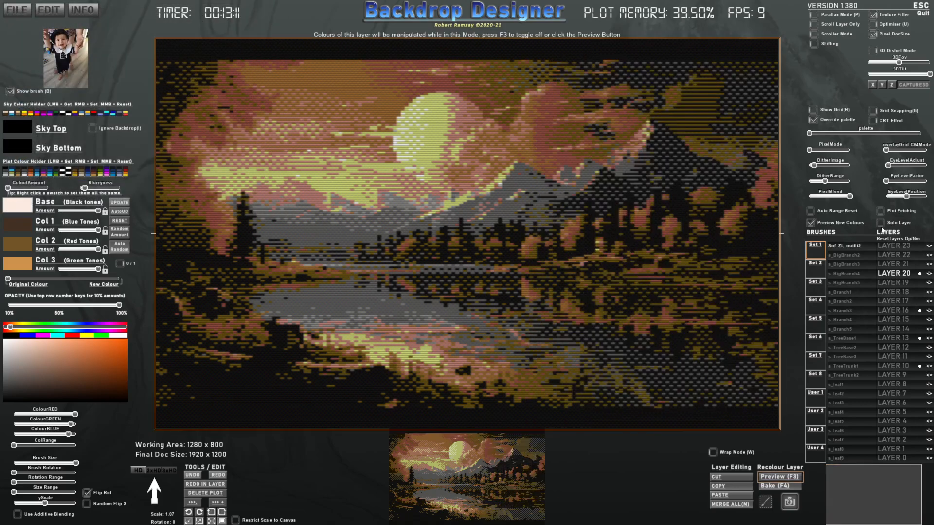
# - Turn off Texture Filter and reduce layer 20's Blurriness to its minimum
pyautogui.click(873, 15)
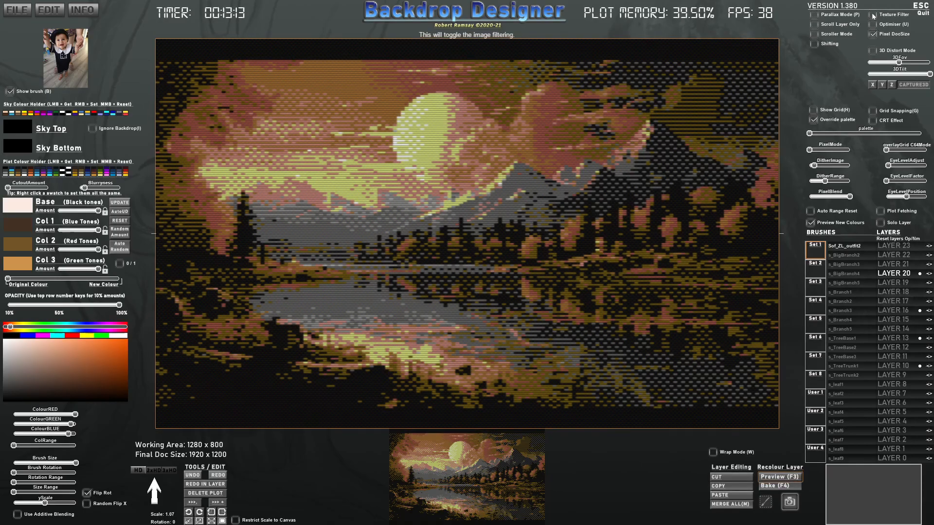
pyautogui.moveTo(83, 188); pyautogui.dragTo(75, 189)
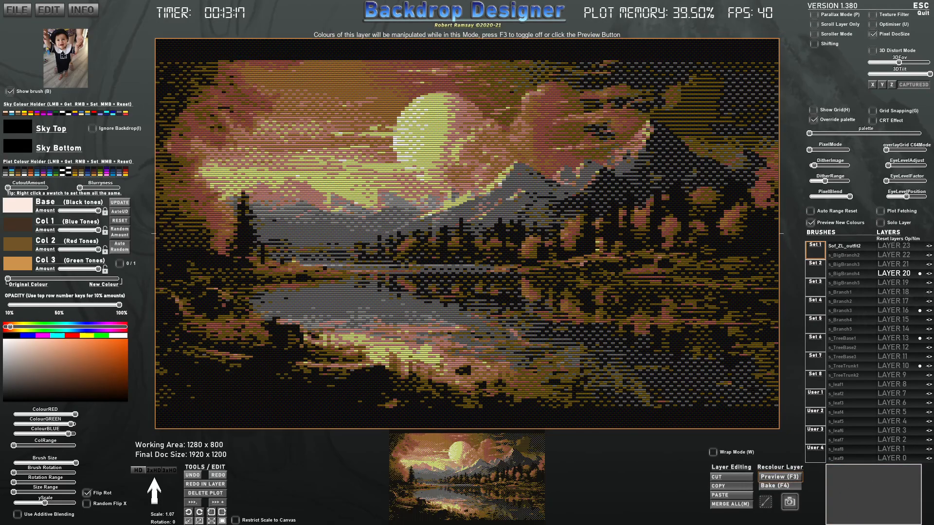
# - Compare the painting with layer 20 hidden and shown, and preview the 320x200px C64 pixel mode with PixelBlend at minimum
pyautogui.click(929, 274)
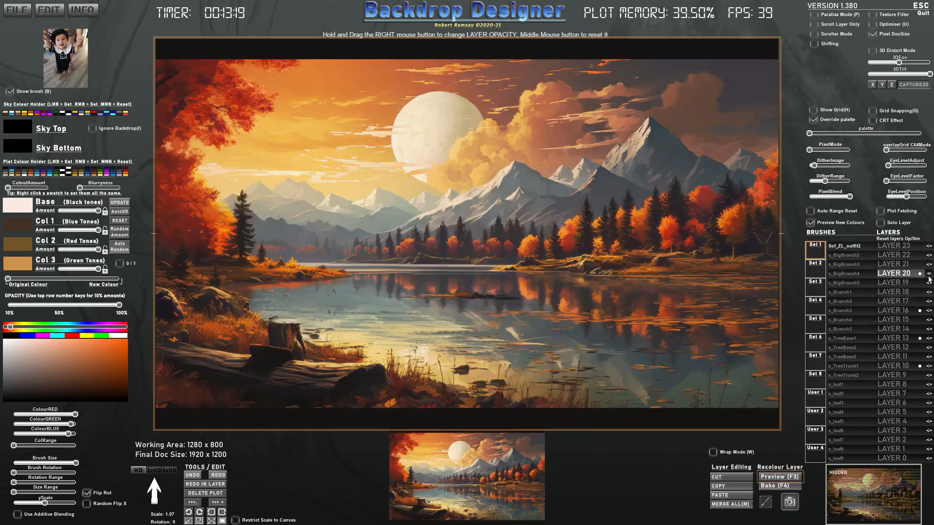
pyautogui.click(929, 275)
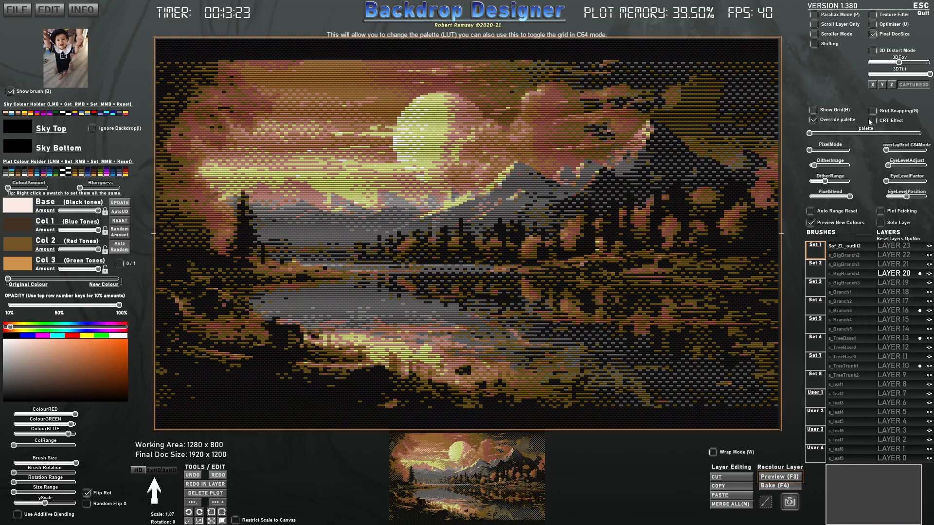
pyautogui.moveTo(814, 149); pyautogui.dragTo(815, 150)
pyautogui.moveTo(850, 197); pyautogui.dragTo(802, 196)
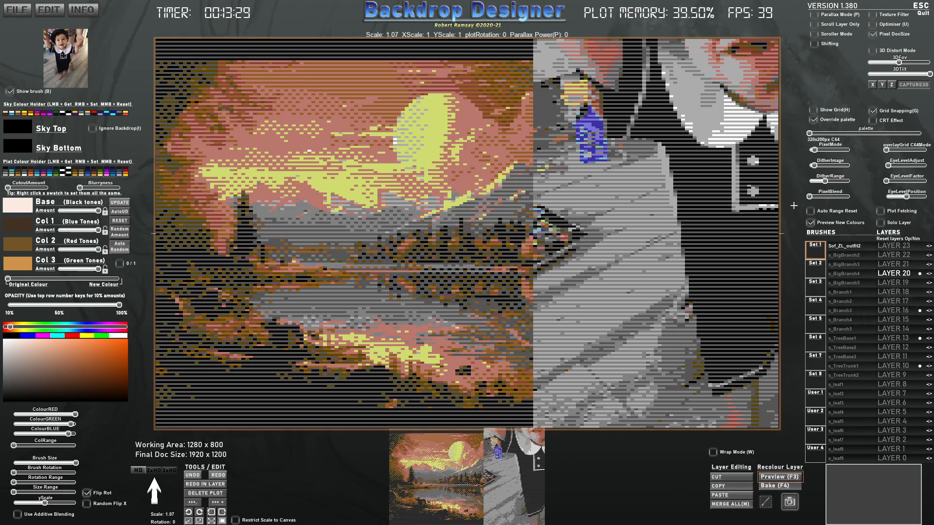
pyautogui.moveTo(814, 150); pyautogui.dragTo(809, 149)
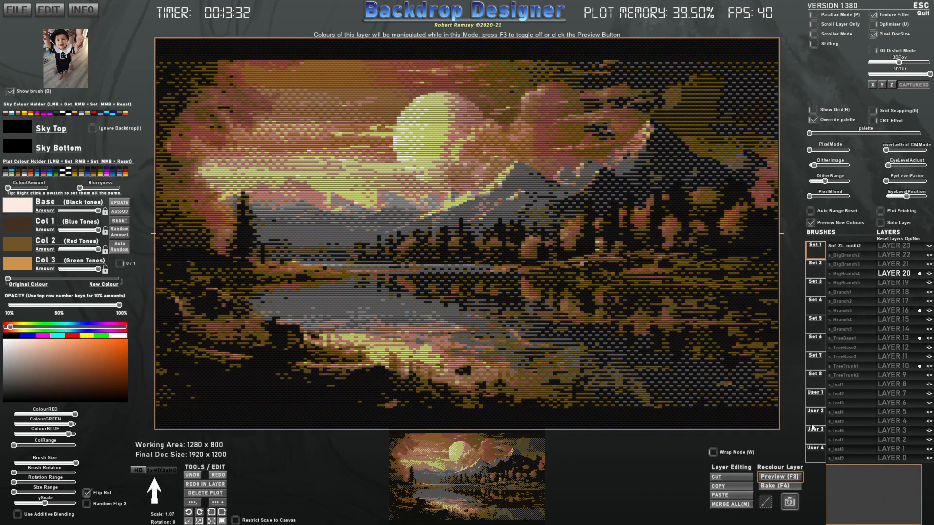
# - Switch to the User 1 brush set, hide the brush over the canvas, and toggle the layer's recolour preview
pyautogui.click(814, 400)
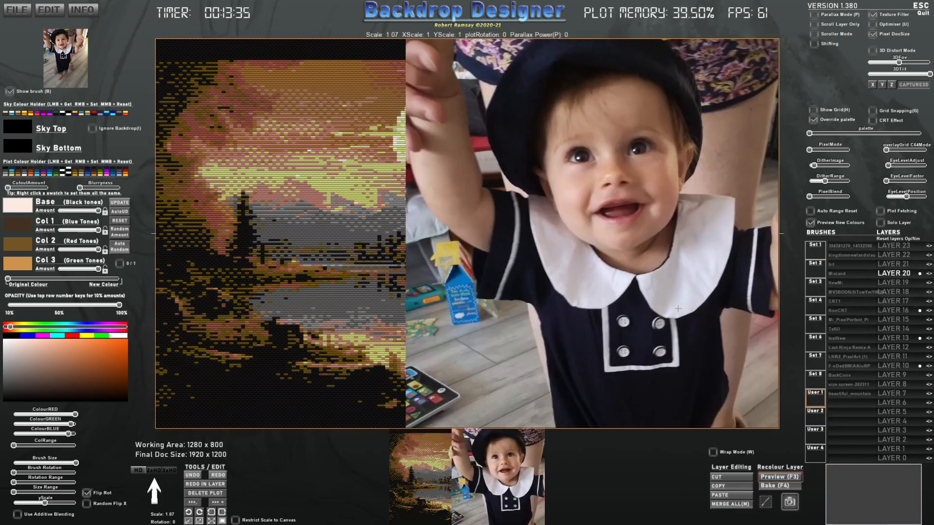
pyautogui.press('b')
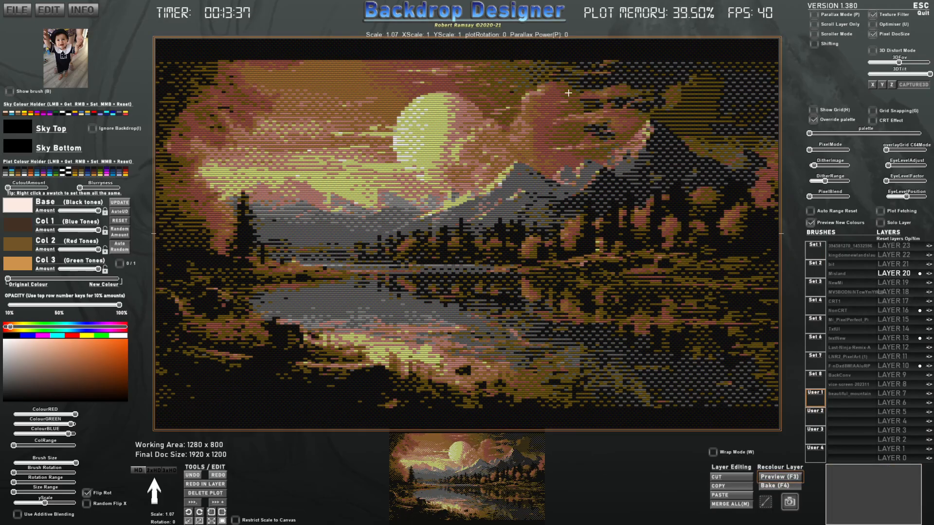
pyautogui.press('F3')
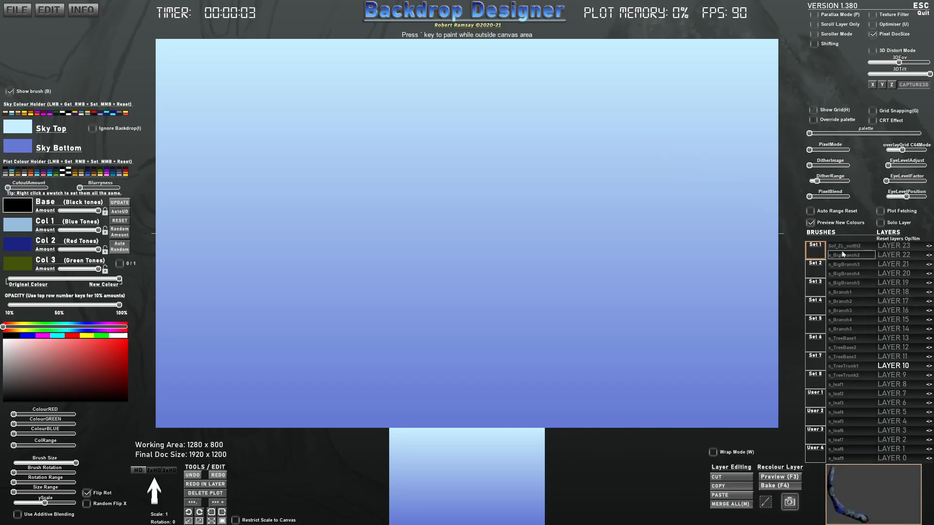
# - Permanently delete the s_moon1 brush from Set 5, and open an image import for the emptied slot without choosing a file
pyautogui.click(842, 247)
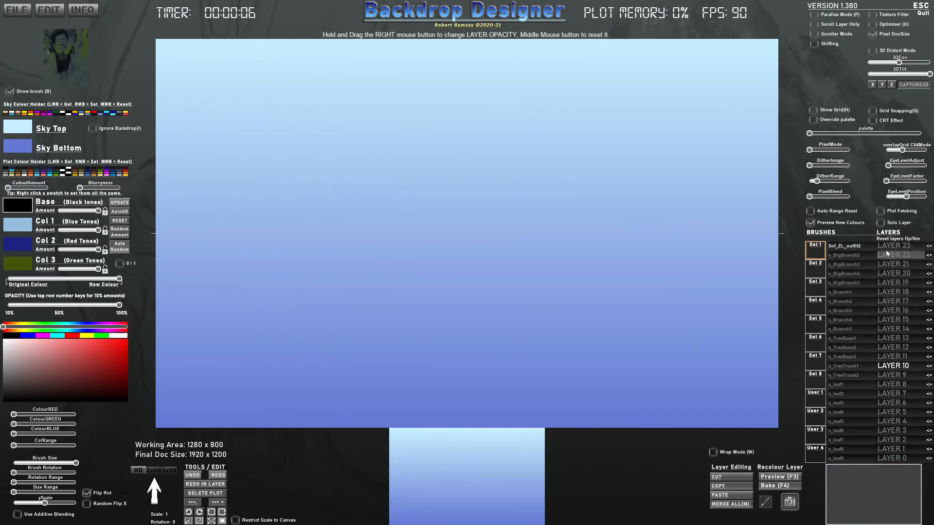
pyautogui.click(855, 253)
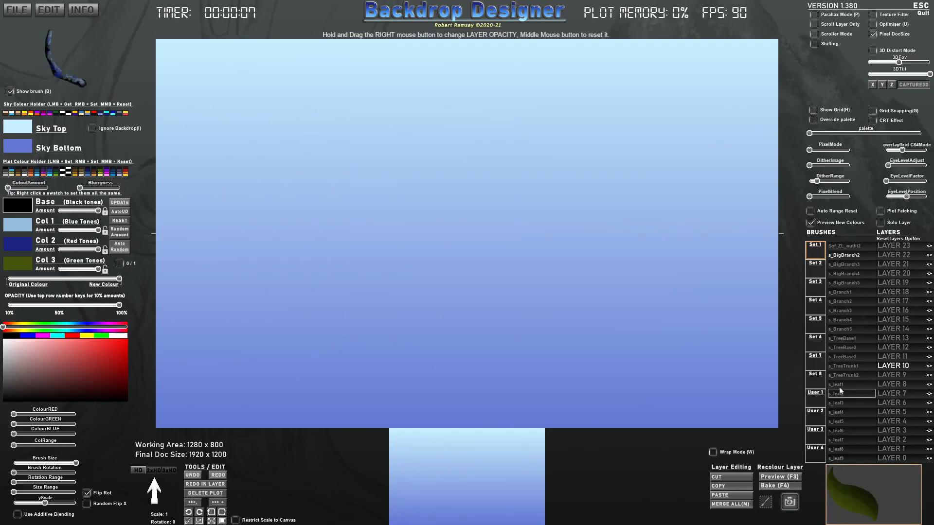
pyautogui.click(819, 271)
pyautogui.click(821, 292)
pyautogui.click(819, 310)
pyautogui.click(819, 328)
pyautogui.press('Delete')
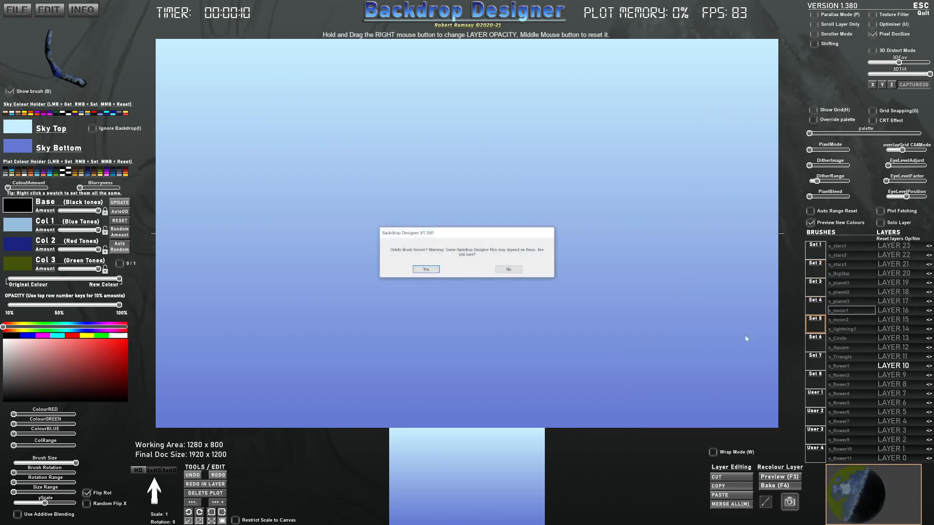
pyautogui.click(426, 269)
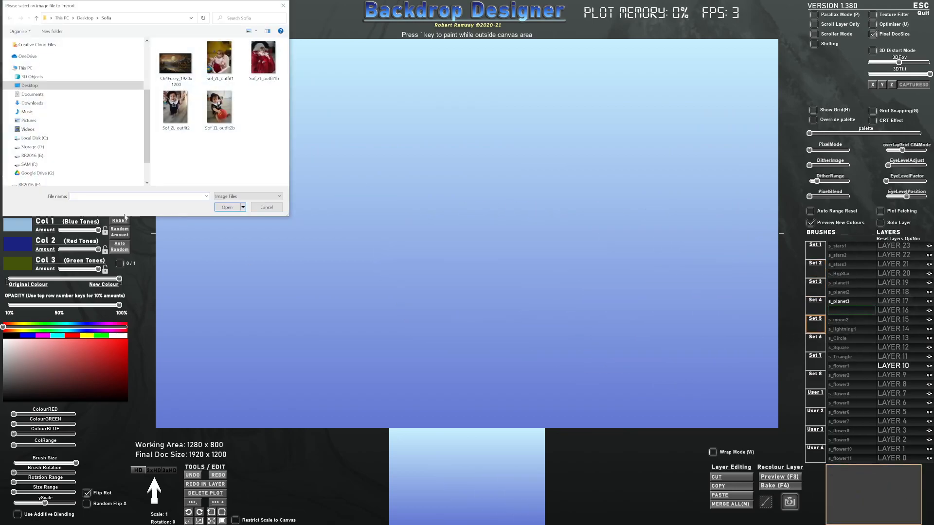
pyautogui.click(274, 208)
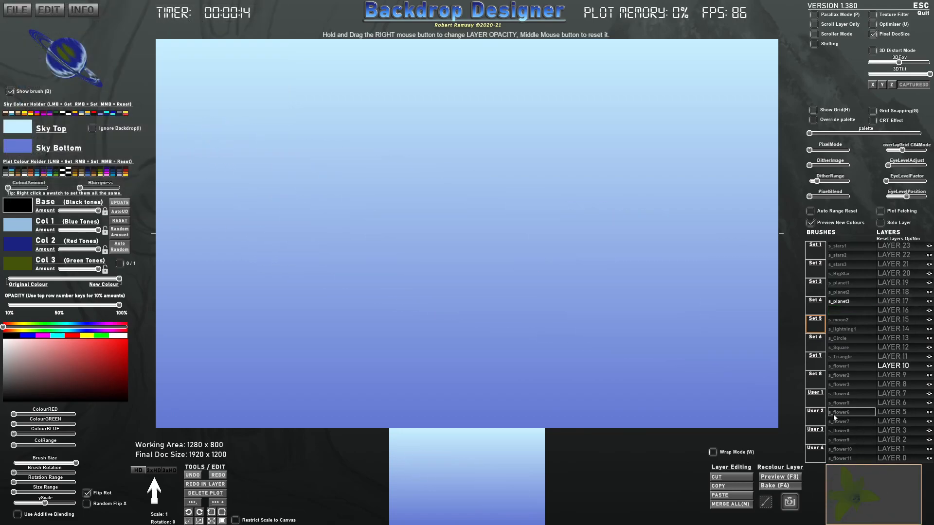
# - Show the User 1 brush set and clear all custom brush files, accepting the software restart
pyautogui.click(812, 403)
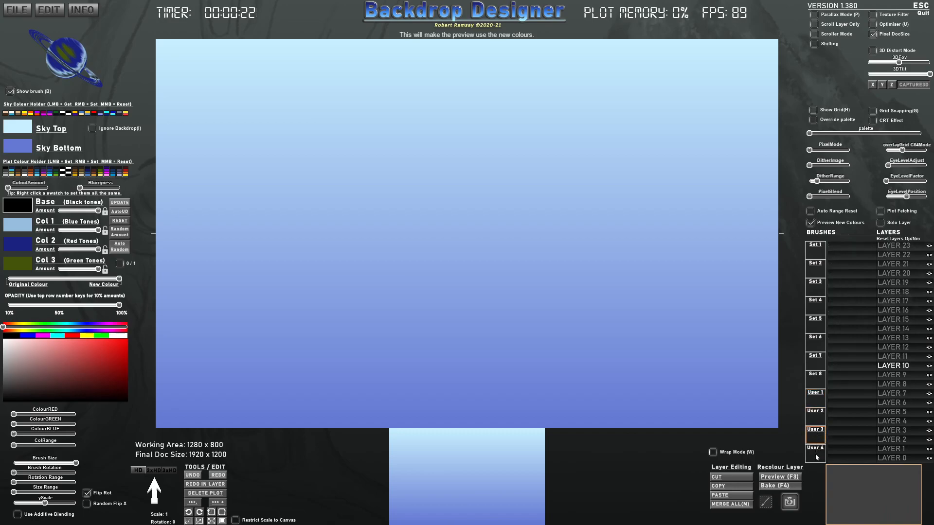
pyautogui.click(57, 14)
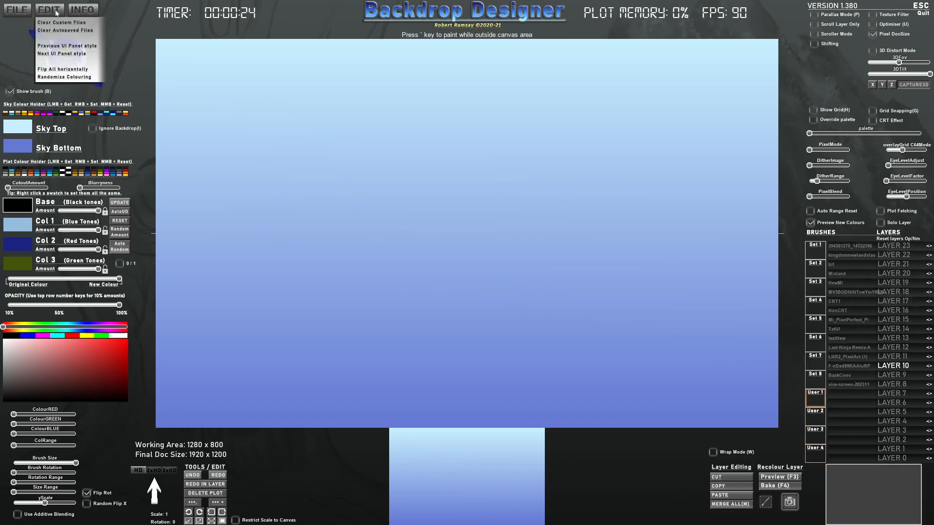
pyautogui.click(57, 27)
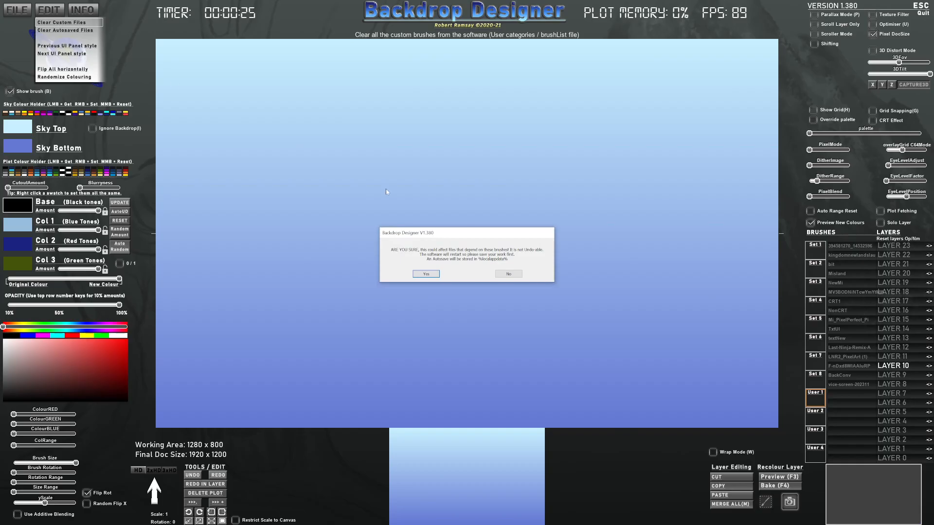
pyautogui.click(425, 274)
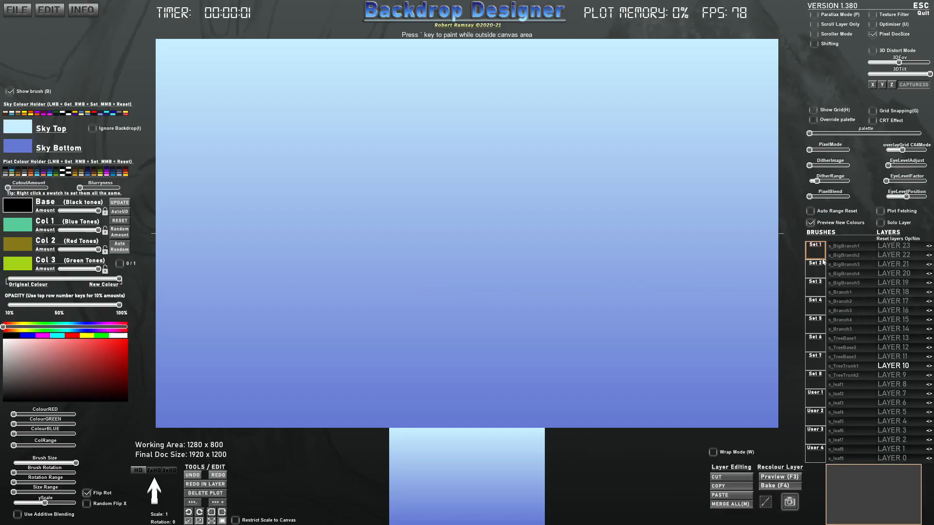
pyautogui.click(848, 250)
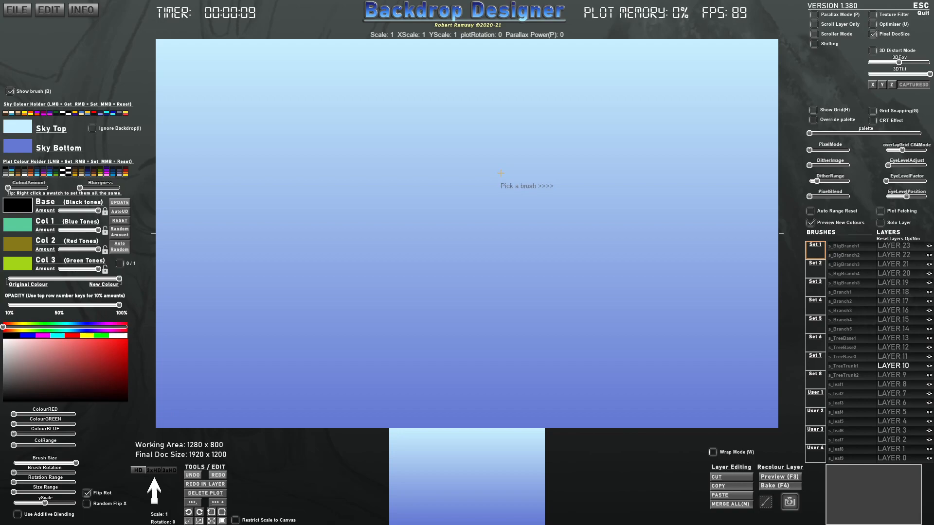
# - Open the software's itch.io site in the browser and go through the creator's profile to the Backdrop Designer V1.380 page
pyautogui.click(83, 9)
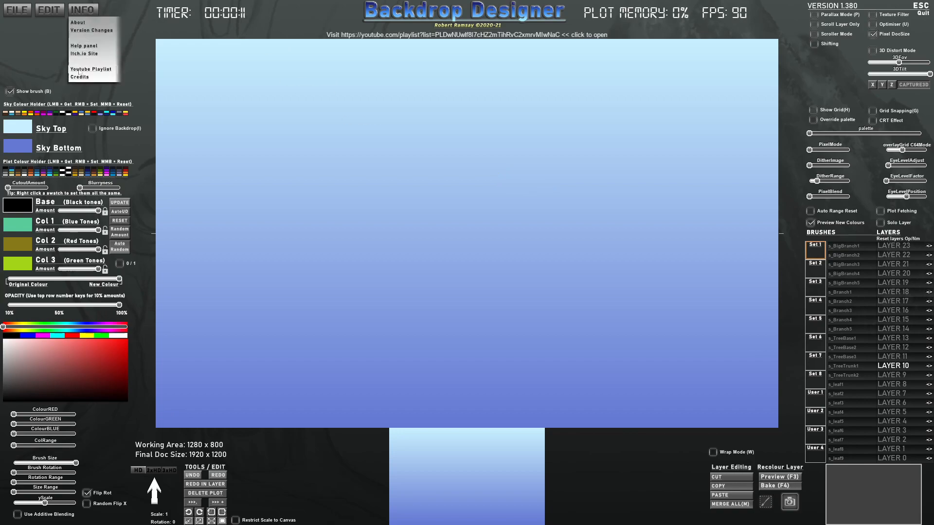
pyautogui.click(84, 53)
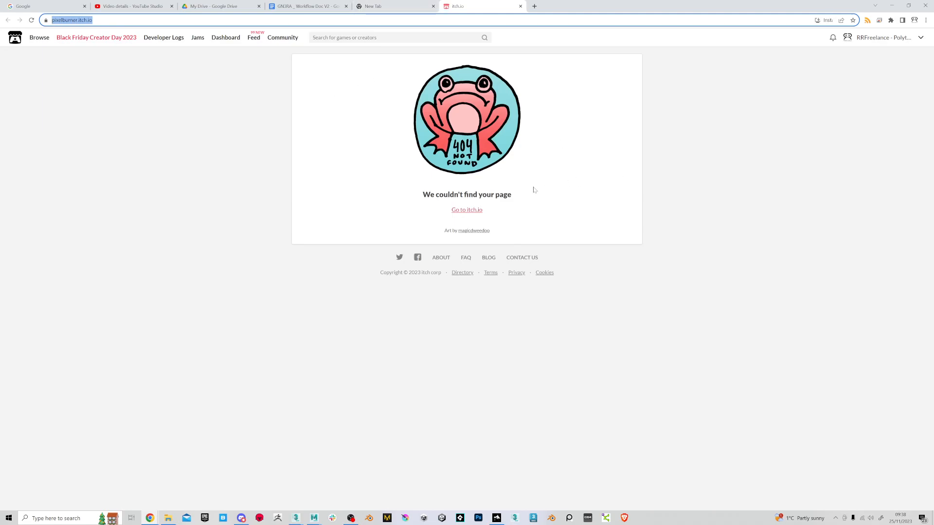
pyautogui.click(878, 38)
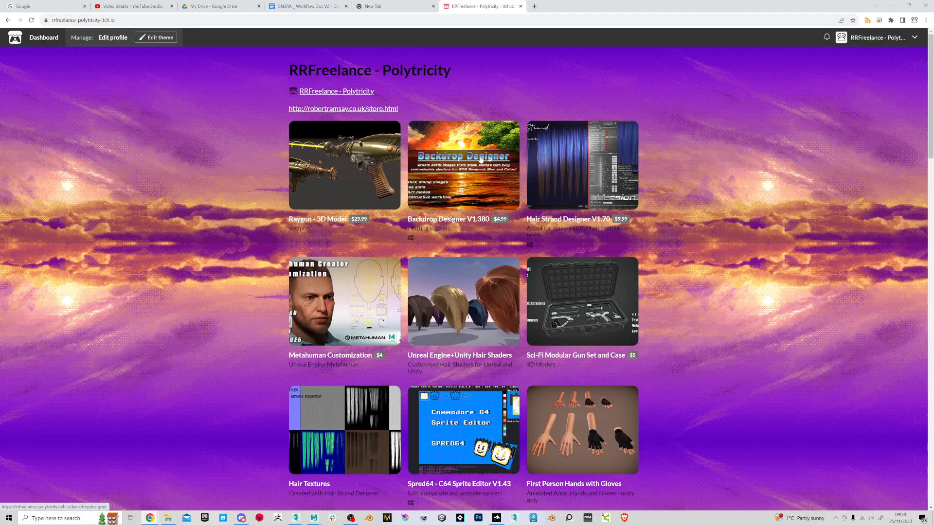
pyautogui.click(480, 158)
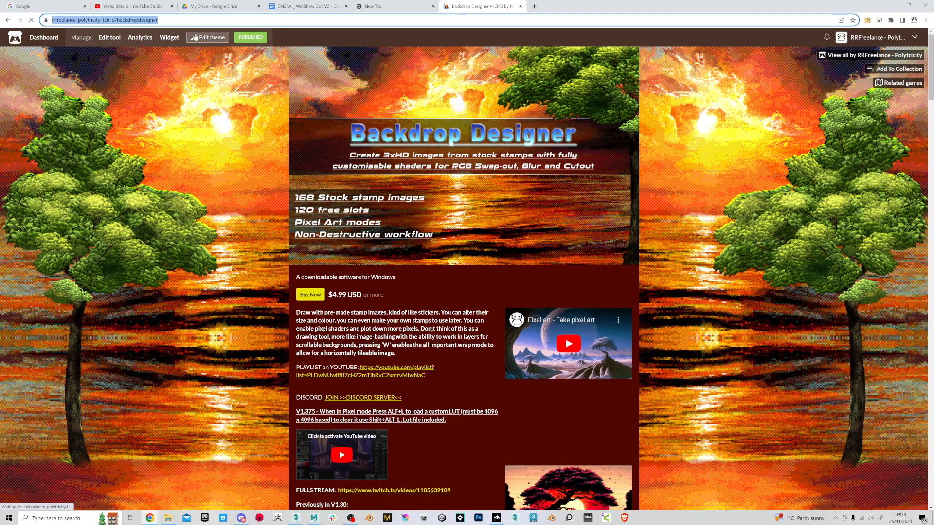